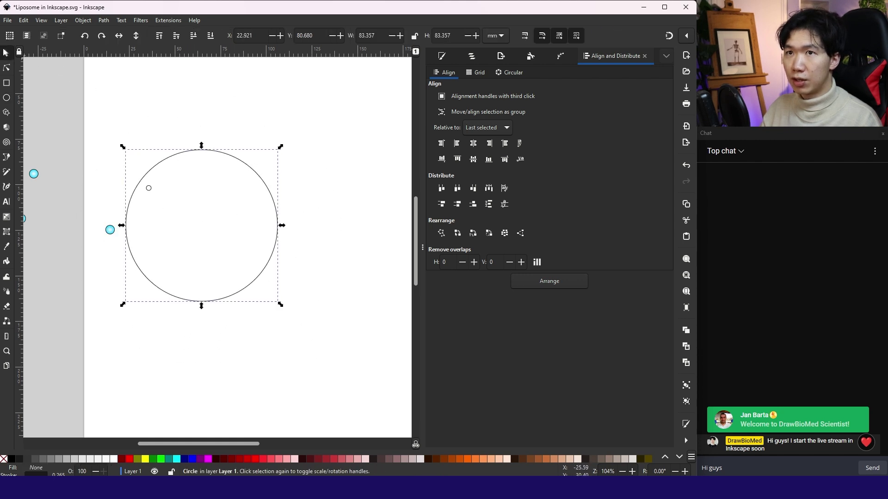
Step: Move the large circle further down and right on the page, and draw a small circle with about 2.9 mm radius above it
drag(269, 191, 314, 217)
drag(193, 209, 216, 232)
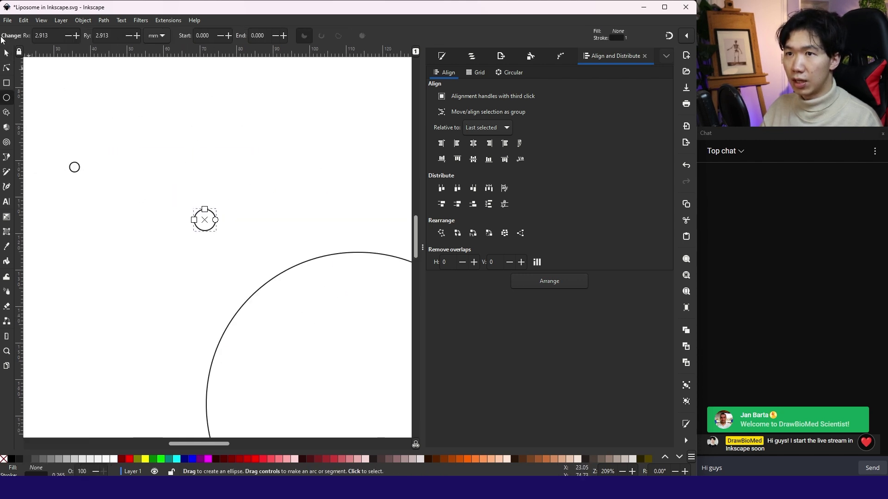
Step: Fill the small circle with a radial gradient running from a white centre to a light cyan outer edge
key(g)
scroll(196, 217, up, 4)
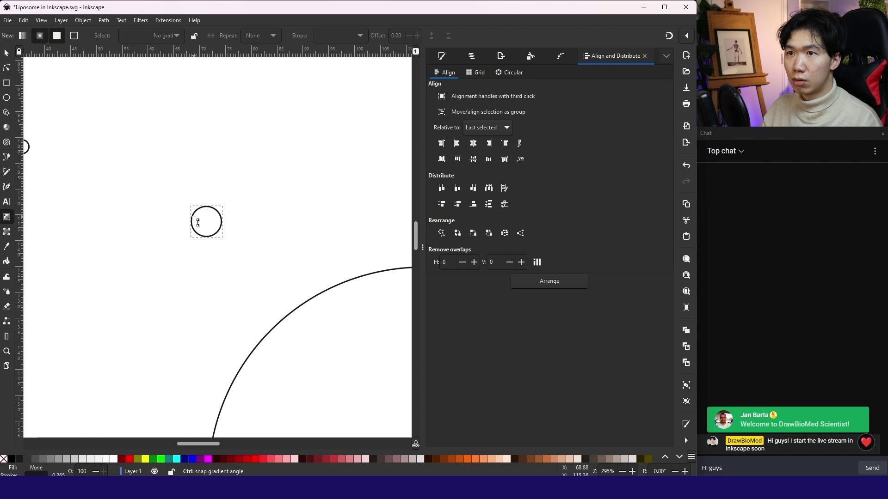
drag(232, 242, 225, 272)
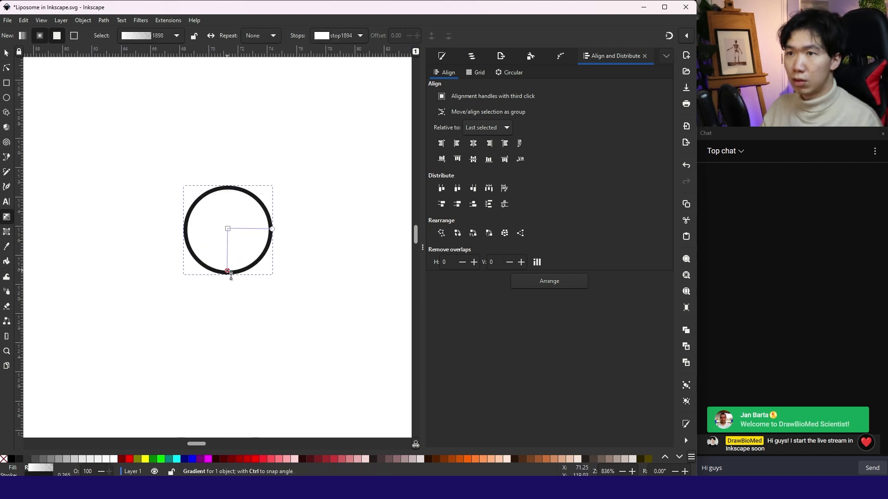
click(228, 270)
click(679, 458)
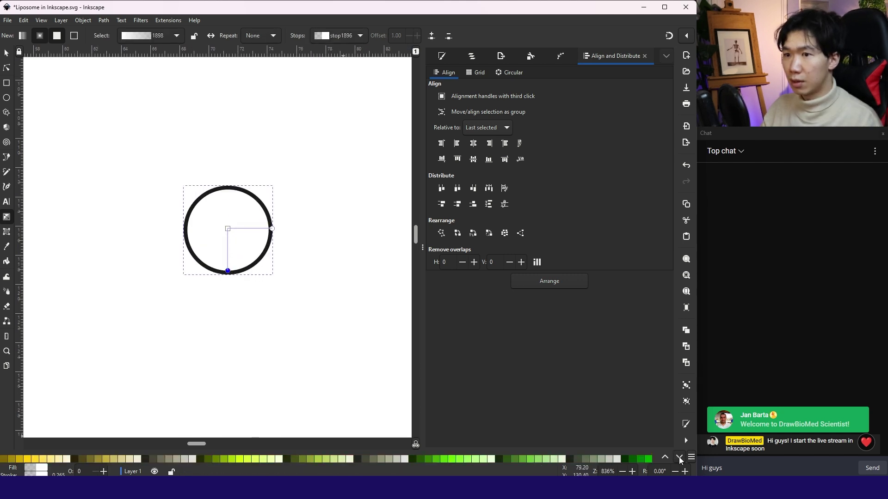
click(679, 458)
click(679, 458)
click(679, 458)
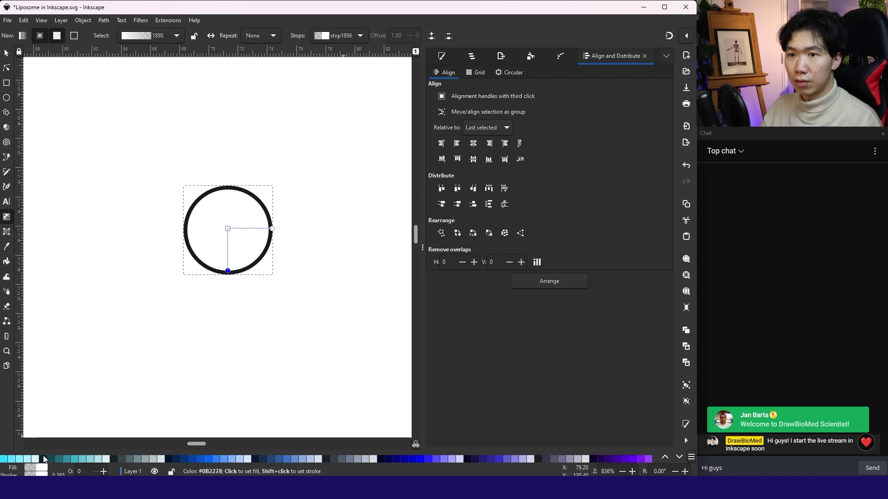
click(4, 460)
scroll(234, 273, down, 5)
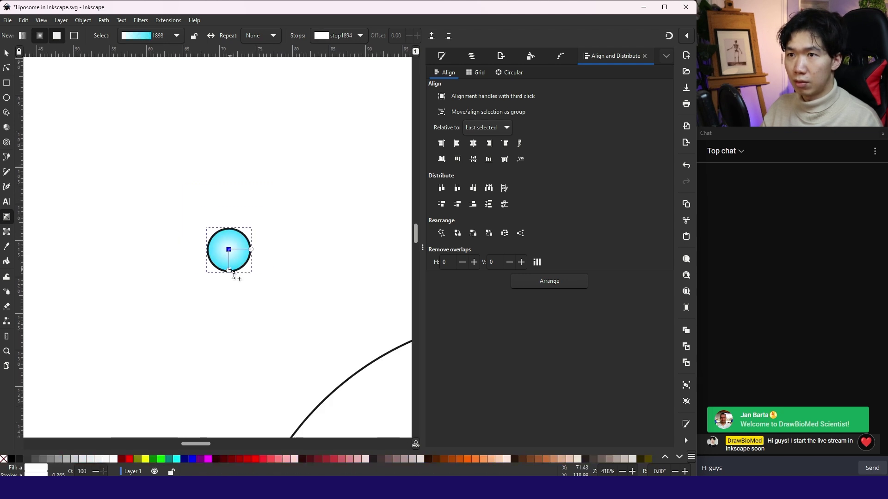
key(s)
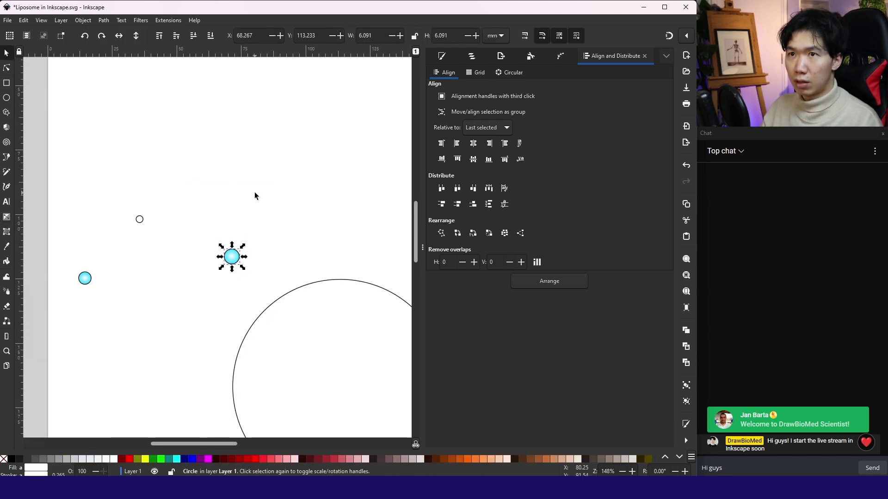
Step: Raise the small gradient circle to the top of the stacking order and select it together with the large circle
scroll(254, 194, down, 5)
click(269, 158)
drag(279, 157, 69, 245)
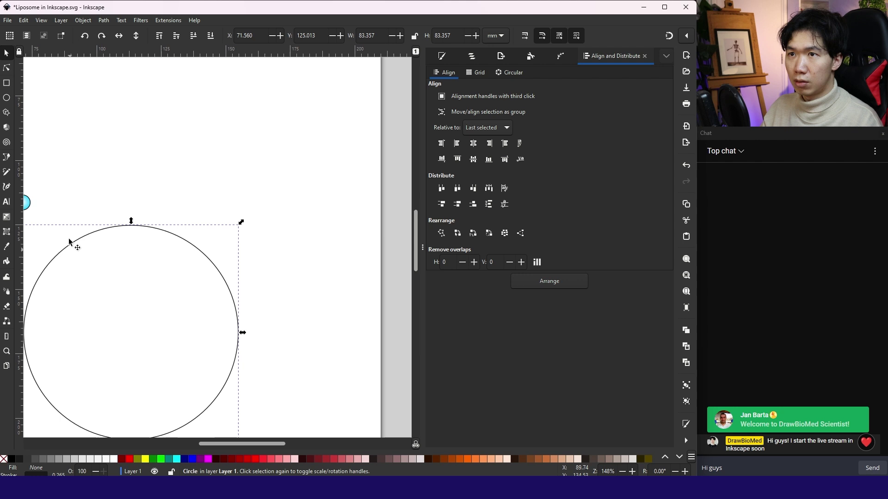
drag(234, 197, 381, 188)
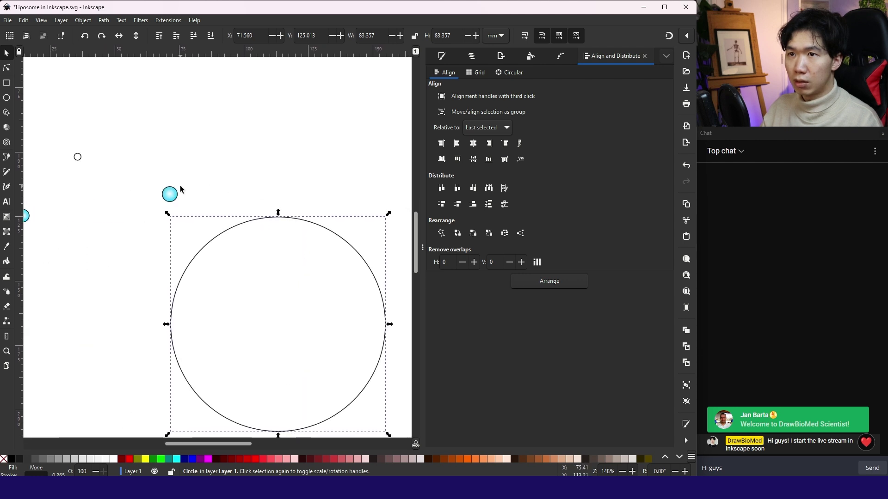
click(171, 195)
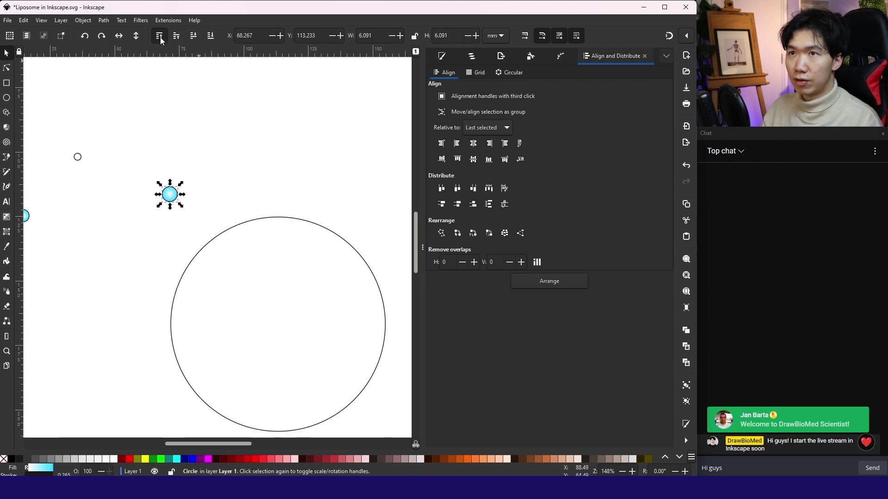
click(159, 147)
drag(151, 161, 317, 313)
click(228, 230)
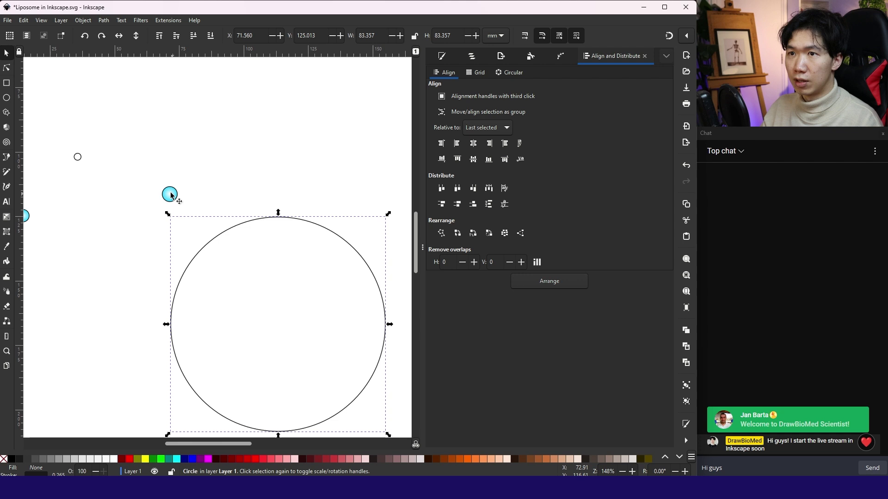
key(alt)
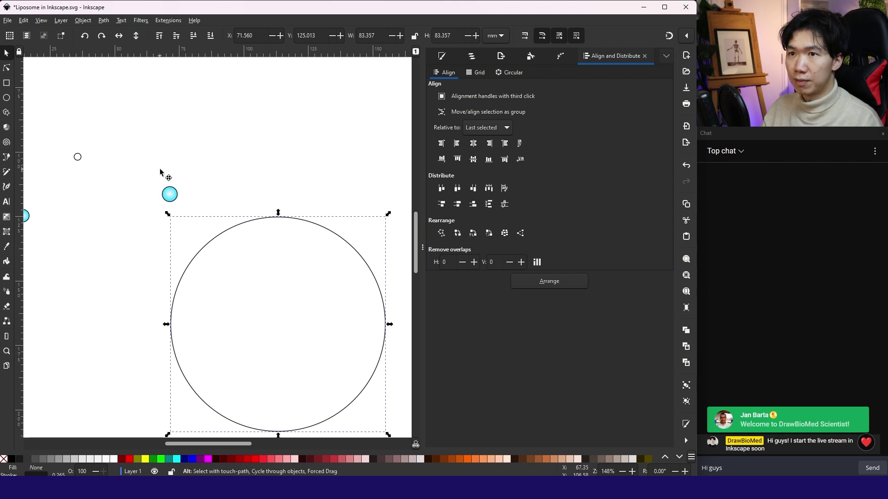
Step: Move the older small cyan circle off the page beside the others, and delete the newly drawn gradient circle
scroll(182, 158, down, 2)
scroll(190, 166, down, 2)
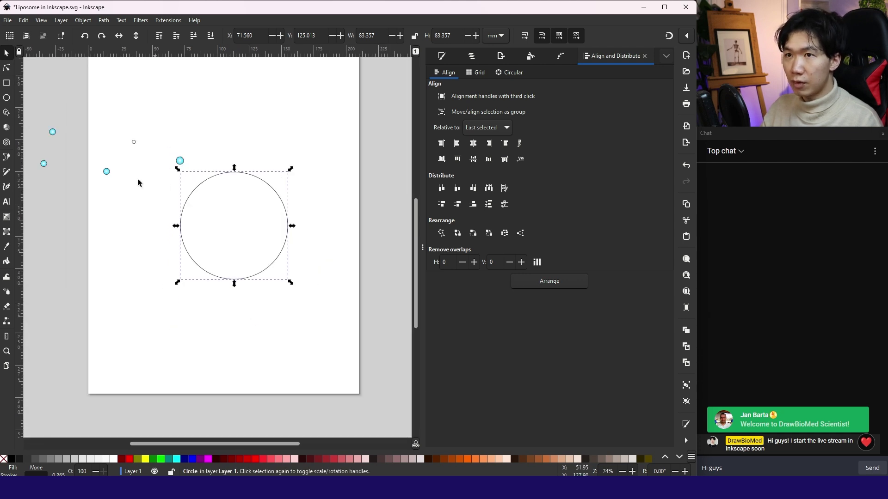
click(176, 165)
drag(177, 165, 64, 210)
drag(106, 170, 70, 174)
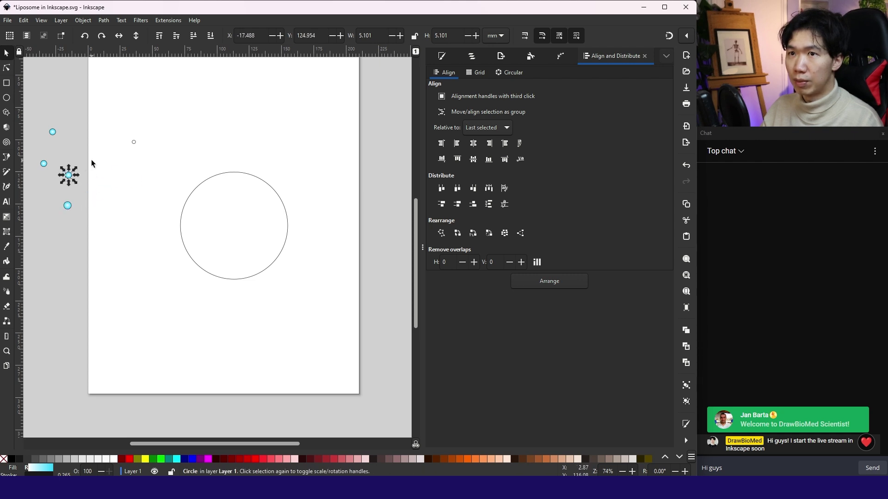
click(91, 161)
click(68, 205)
key(Delete)
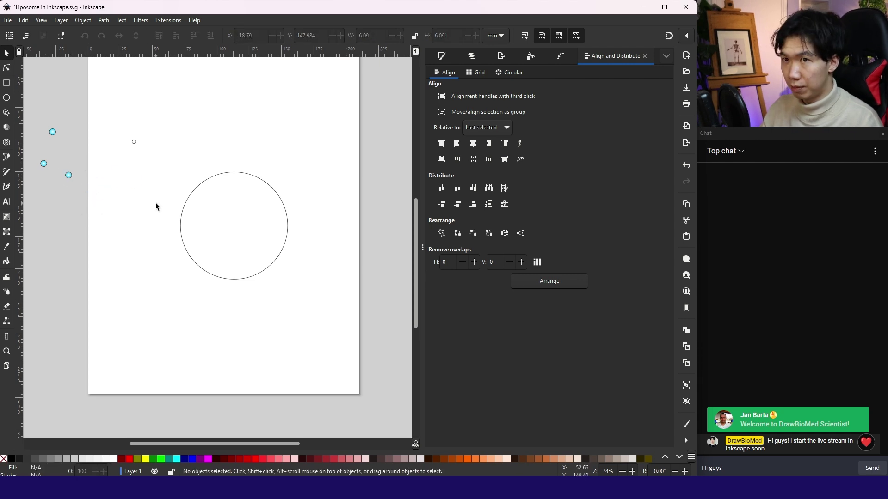
Step: Paste a copy of the large circle, shrink it to about 51 mm wide and centre it inside the original
key(ctrl+v)
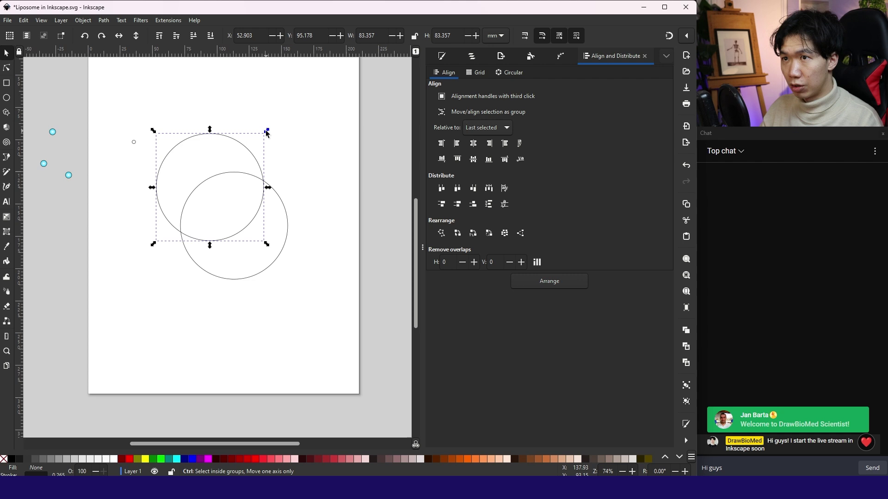
drag(266, 131, 259, 136)
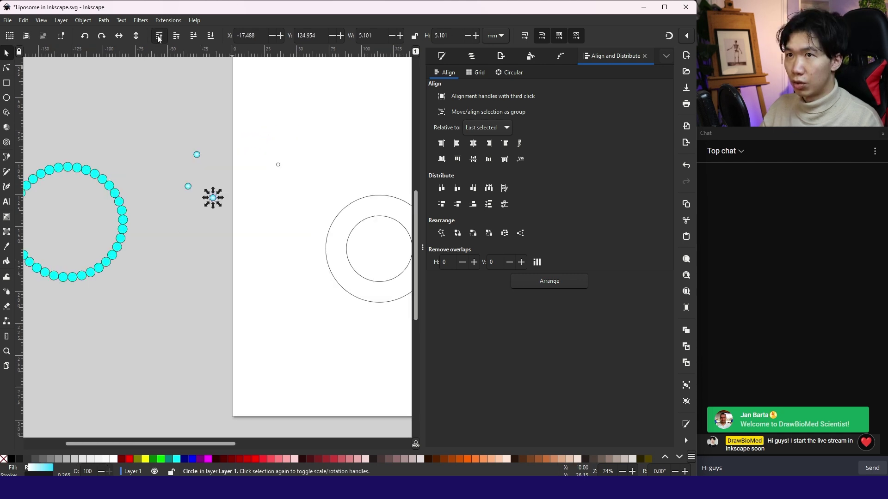
click(309, 147)
Step: Scatter the lowest off-page cyan circle along the outer circle, following path orientation, stretching spaces to fit and moving the original pattern
scroll(277, 153, right, 5)
click(114, 203)
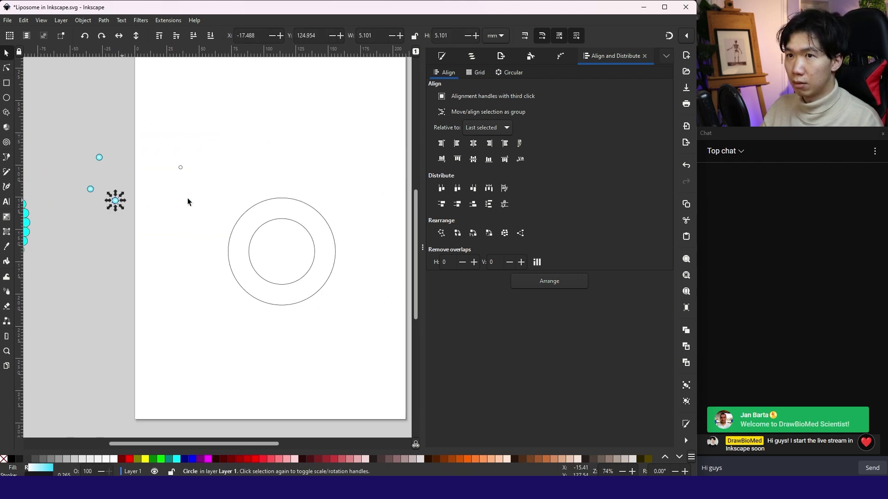
shift+click(264, 202)
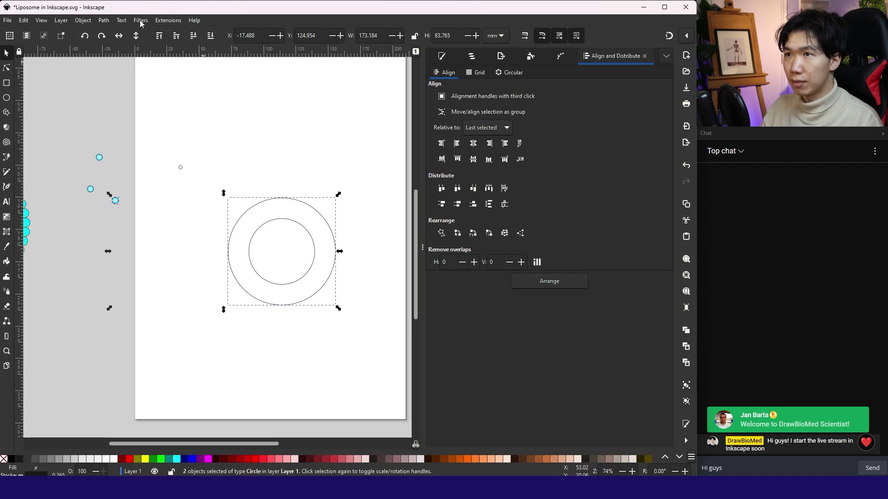
click(156, 21)
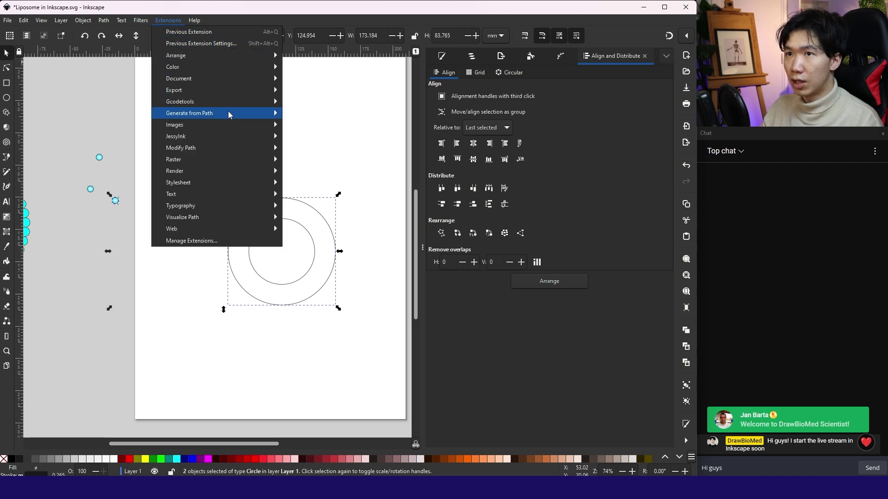
mouse_move(236, 113)
click(306, 171)
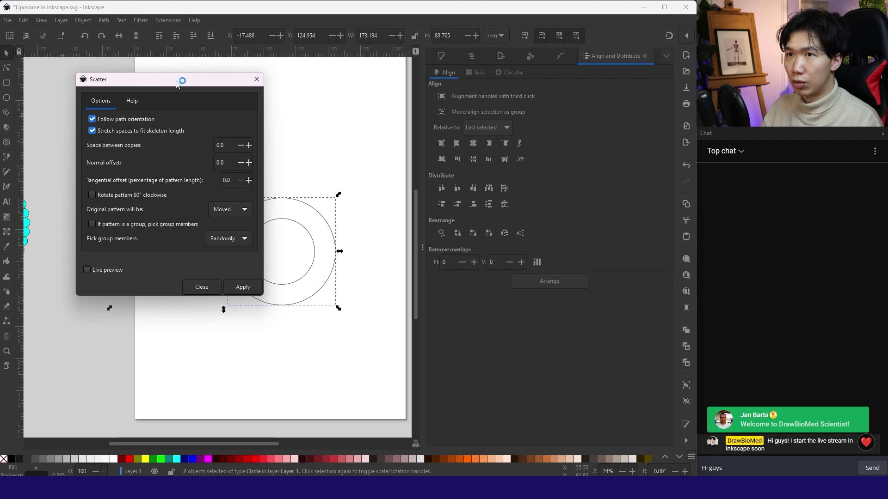
drag(176, 83, 542, 109)
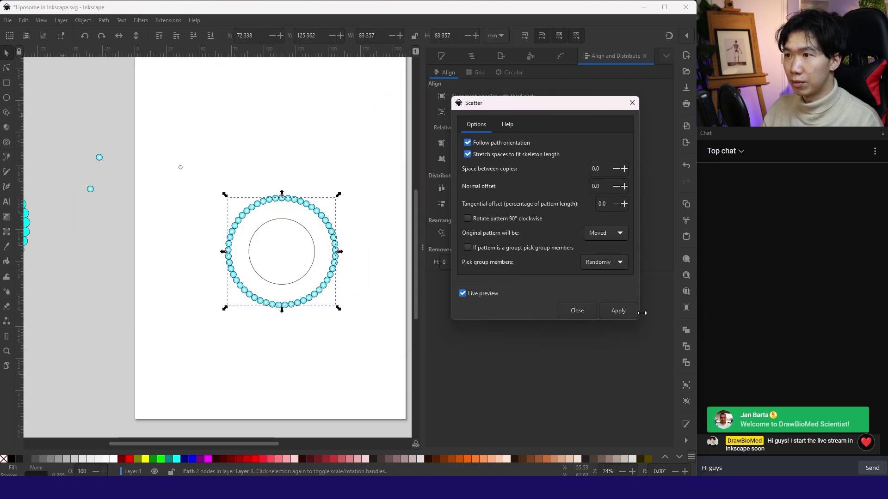
click(624, 313)
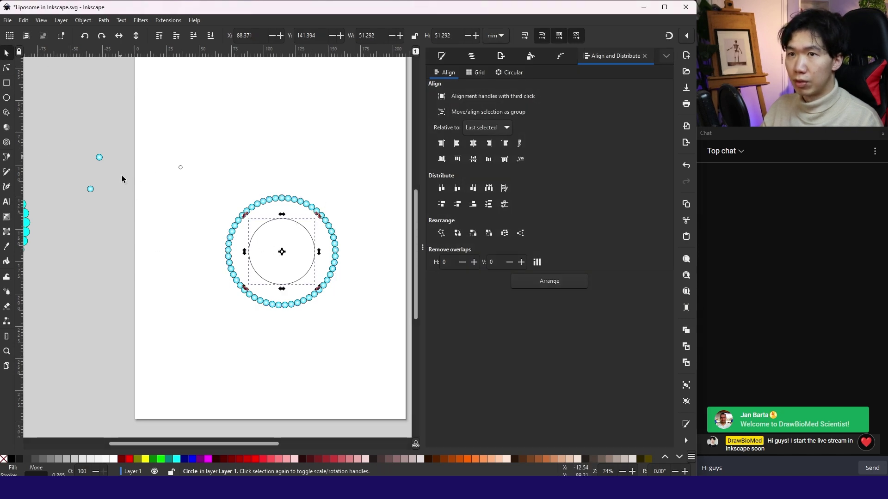
Step: Duplicate an off-page cyan circle, place the copy below the remaining ones and raise it to the top of the stacking order
click(90, 193)
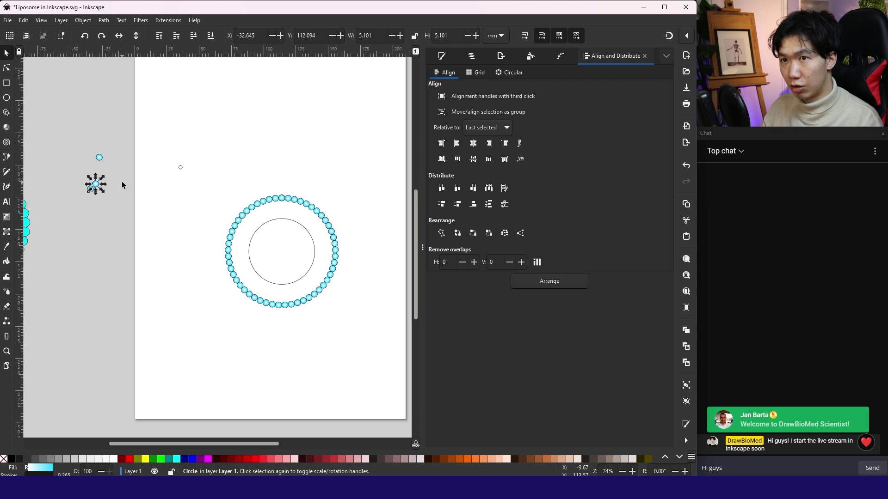
drag(96, 184, 96, 227)
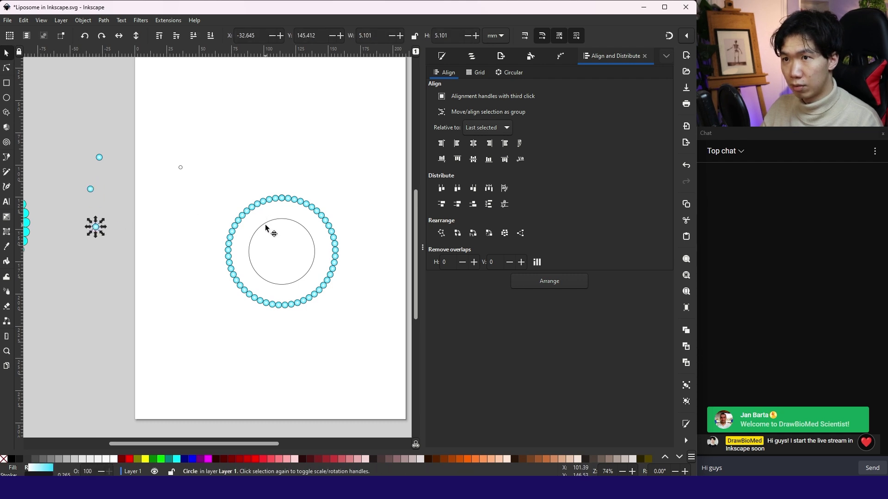
click(266, 228)
shift+click(95, 228)
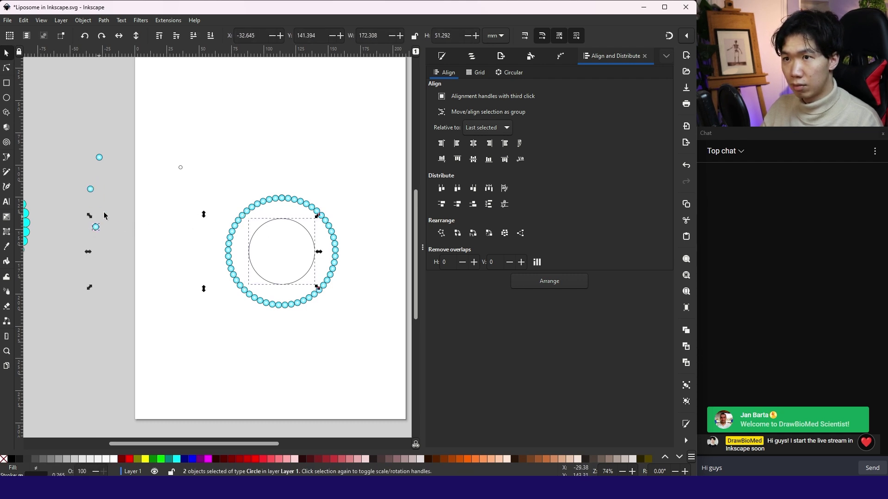
click(96, 227)
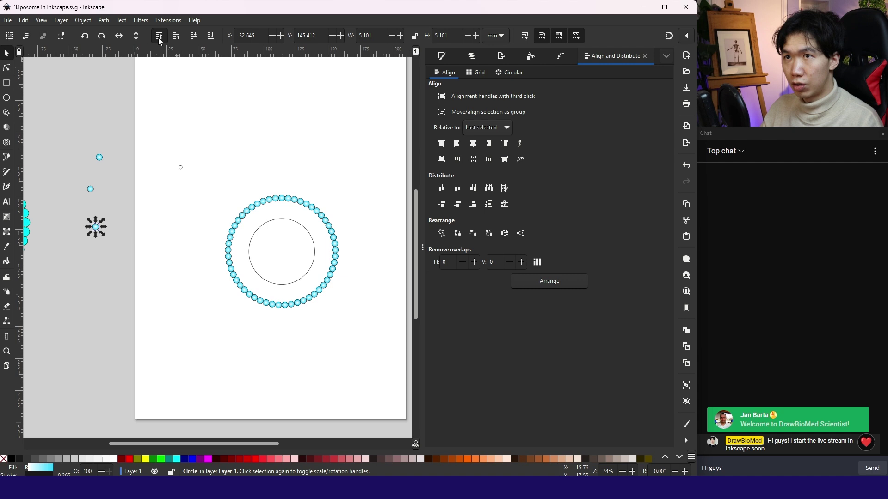
Step: Scatter the duplicated cyan circle along the inner circle with the same Scatter options, and save the drawing
click(273, 222)
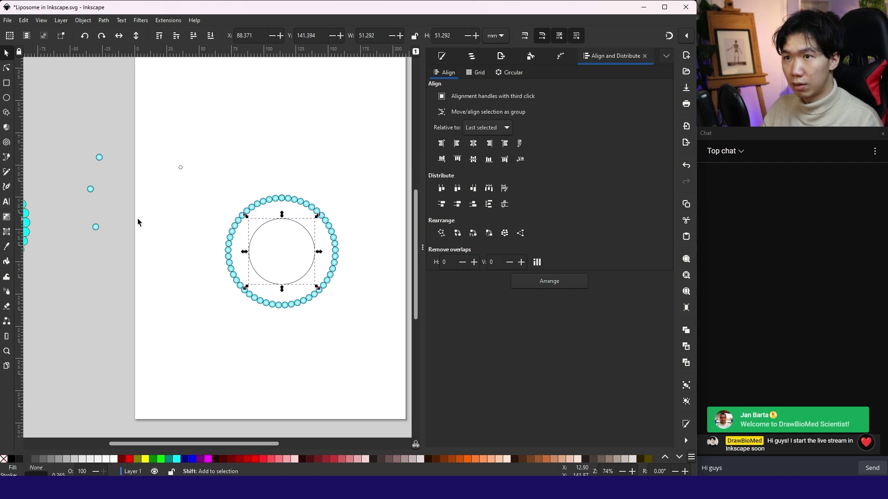
shift+click(96, 227)
click(140, 21)
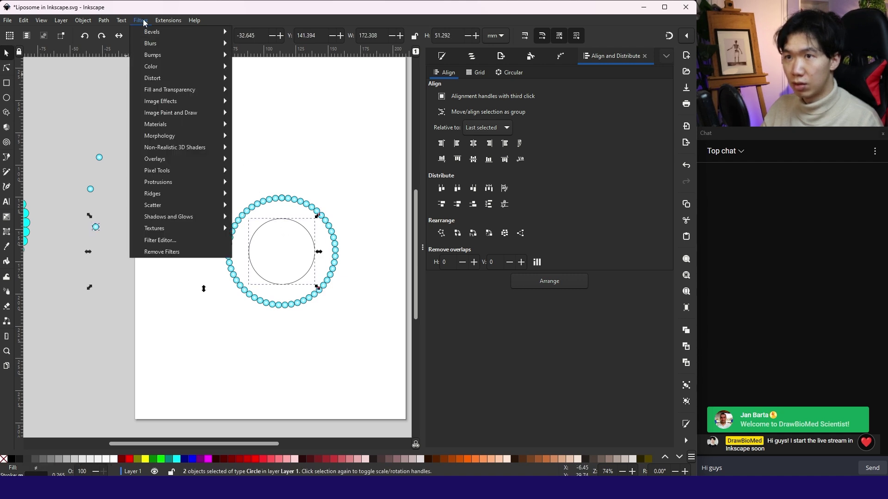
mouse_move(173, 23)
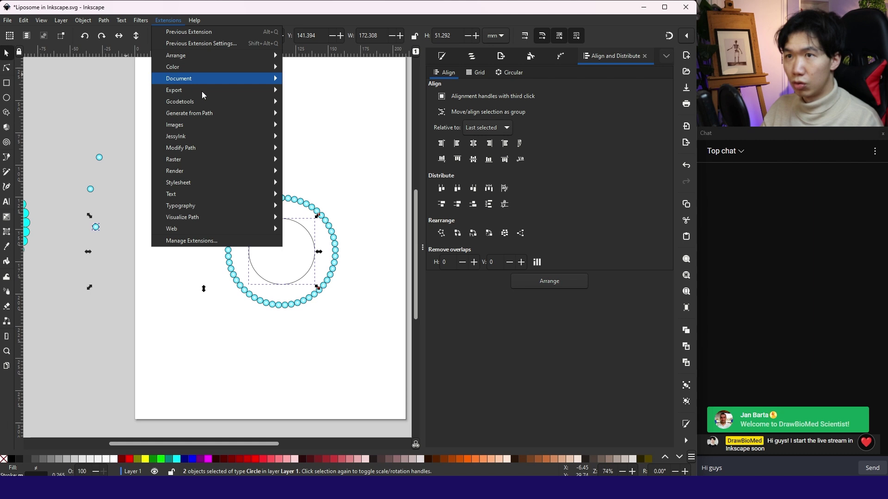
mouse_move(222, 113)
click(321, 137)
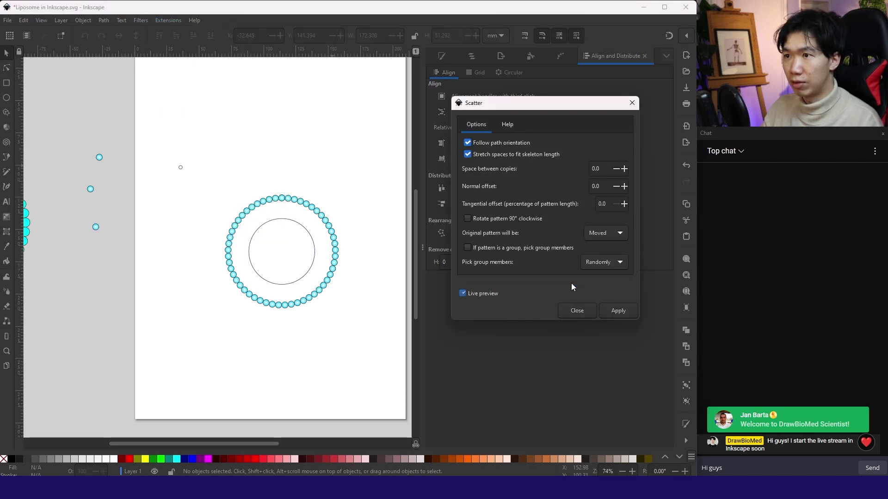
click(617, 310)
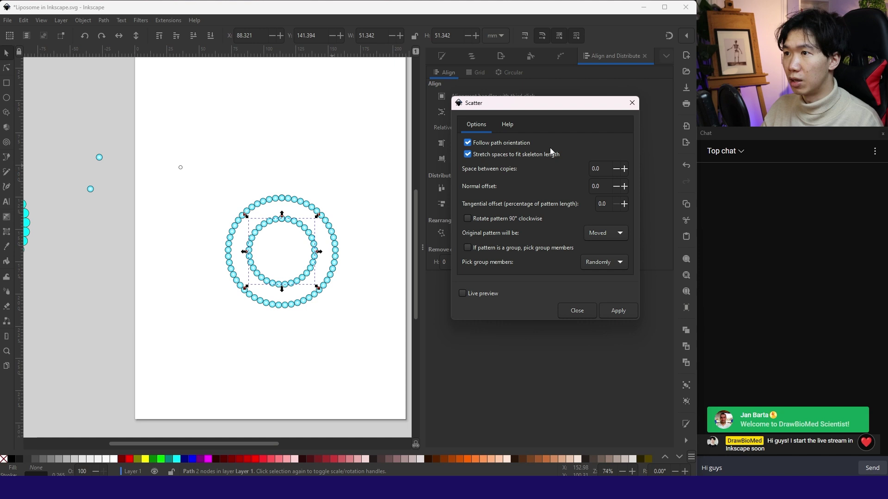
click(631, 102)
click(288, 184)
key(ctrl+s)
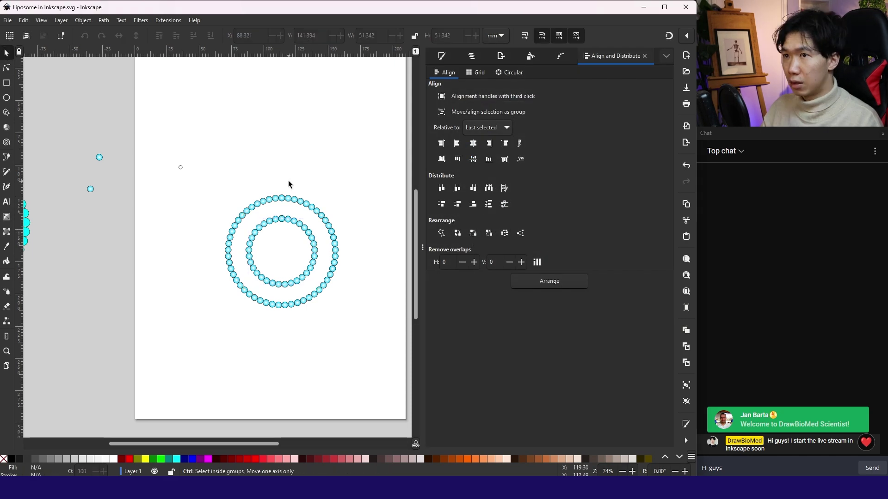
Step: Draw a narrow upright ellipse with radii of about 2.8 mm and 7.2 mm directly below a single cyan circle
scroll(288, 182, up, 1)
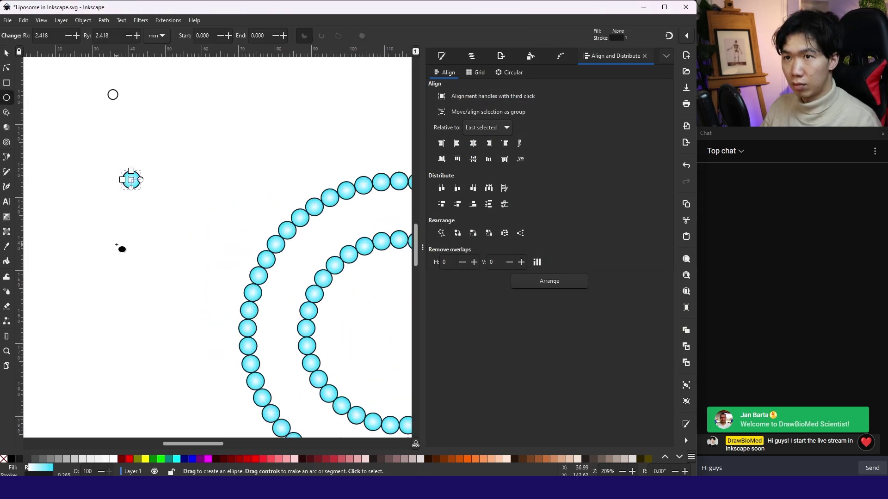
drag(116, 245, 137, 193)
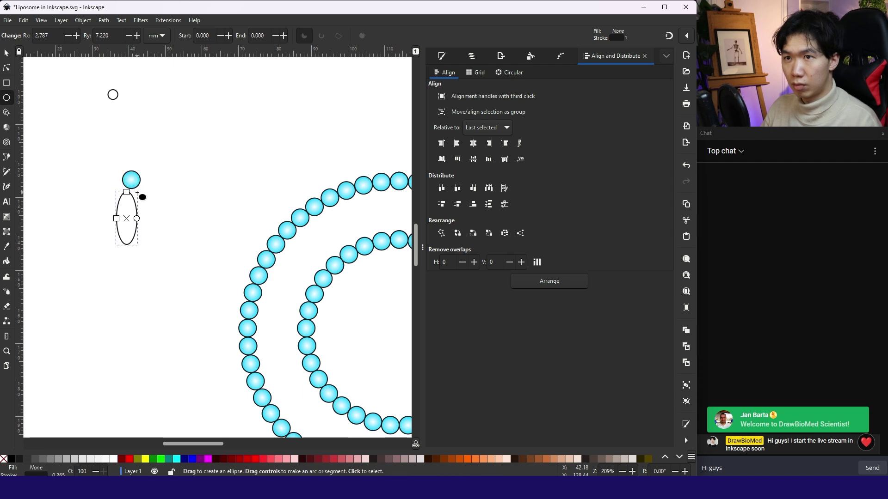
Step: Centre the ellipse under the cyan circle with its upper end overlapping the circle, and convert it to a path
click(5, 54)
scroll(135, 226, up, 2)
click(104, 20)
click(111, 30)
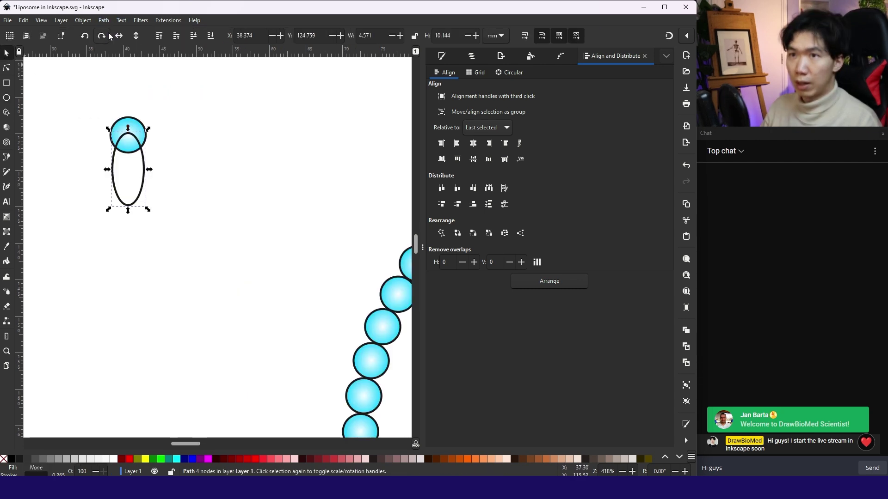
Step: Break the converted ellipse path at its top and bottom nodes
click(7, 68)
click(127, 133)
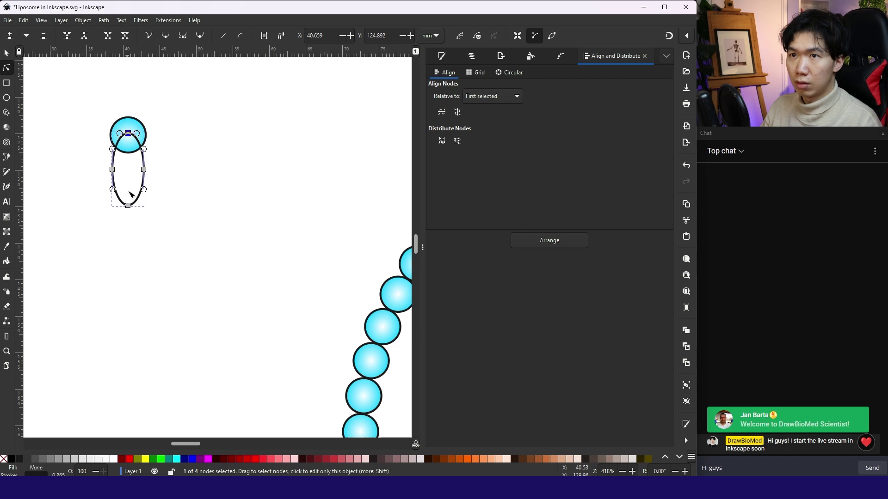
shift+click(128, 206)
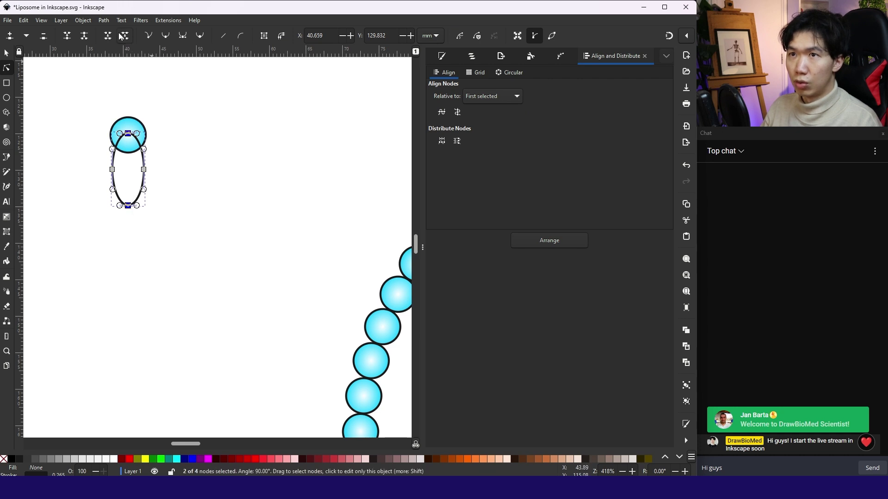
click(83, 41)
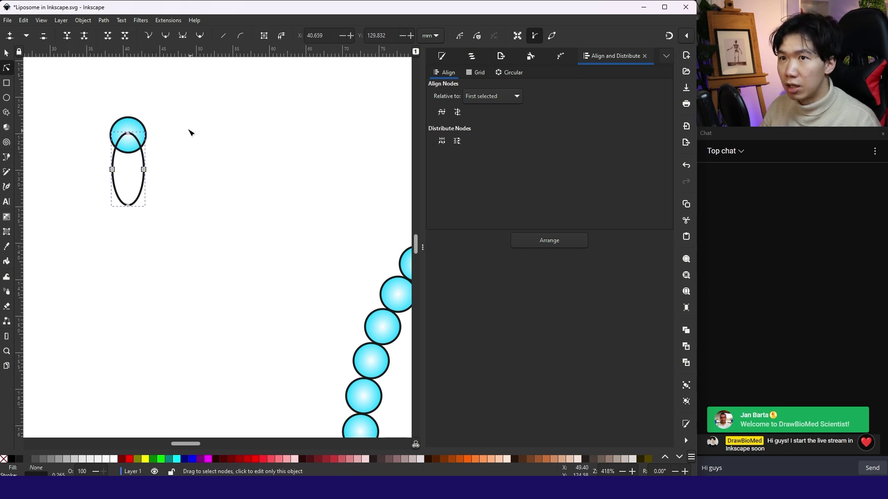
drag(128, 205, 124, 206)
click(180, 180)
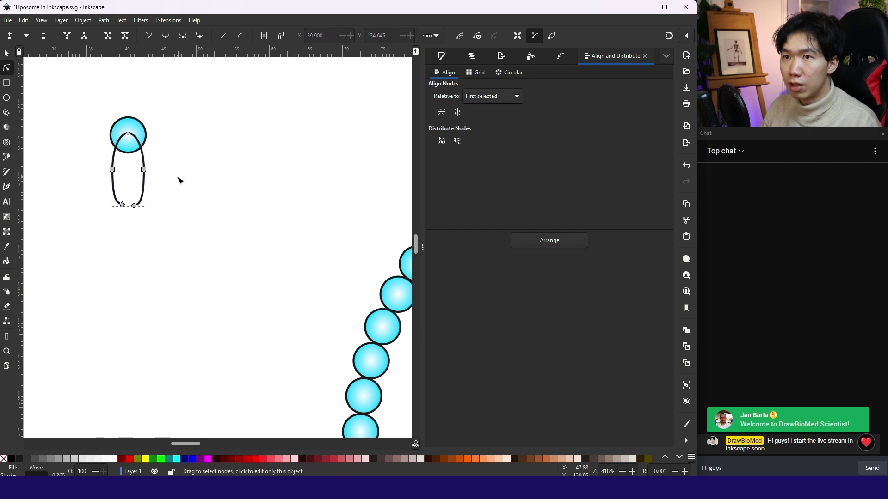
scroll(134, 208, up, 5)
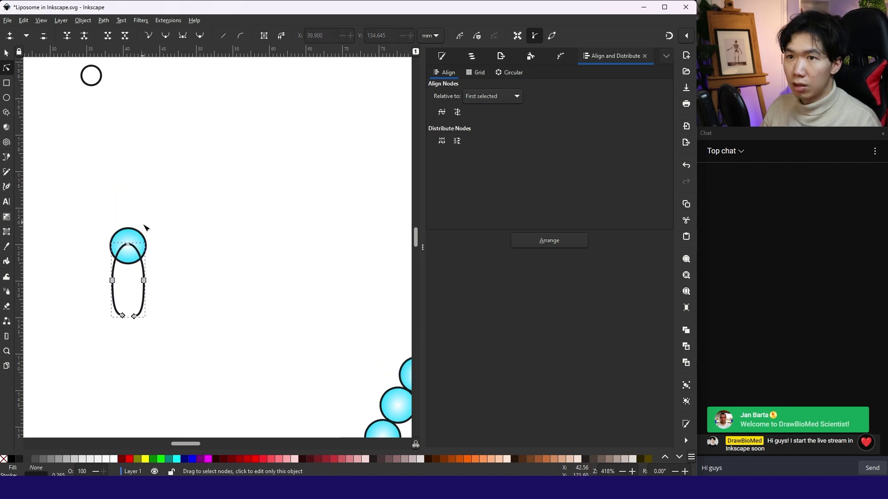
ctrl+scroll(175, 318, up, 3)
key(ctrl+z)
key(ctrl+z)
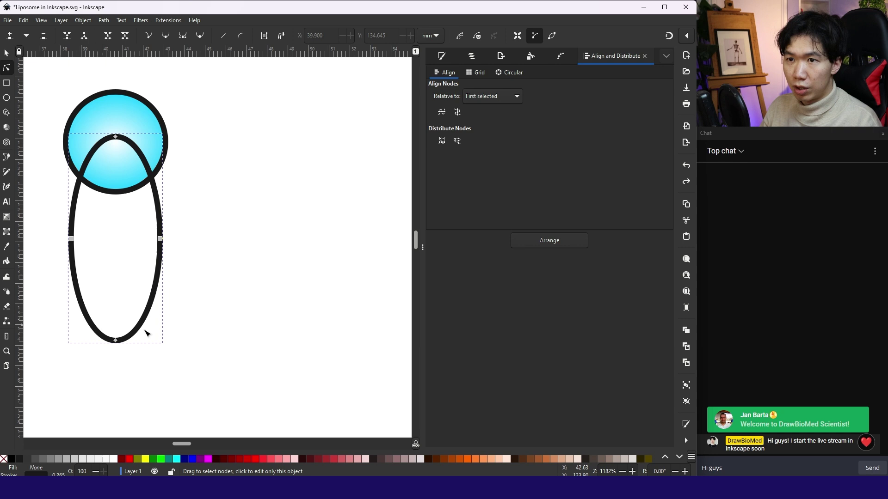
Step: Move the two coincident bottom nodes apart horizontally by equal amounts, leaving an opening of about 1 mm
drag(117, 342, 124, 341)
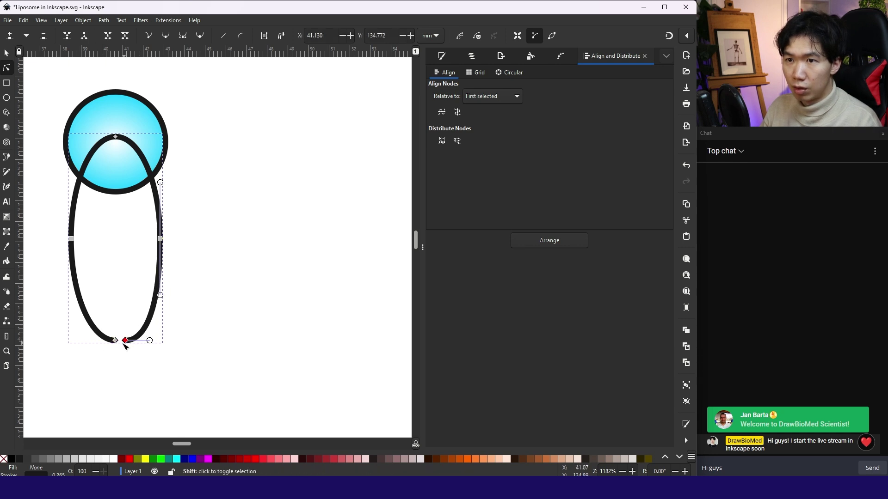
key(ctrl+z)
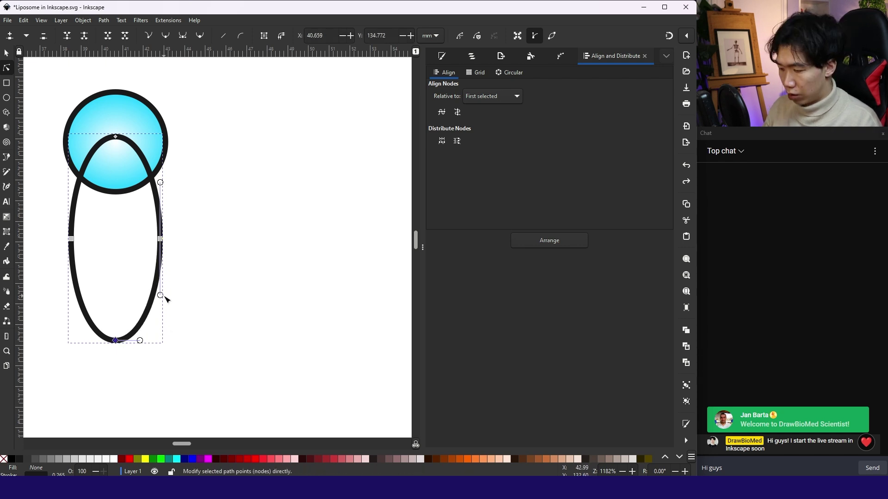
key(ctrl+shift+z)
drag(104, 338, 116, 347)
key(ctrl+z)
click(115, 341)
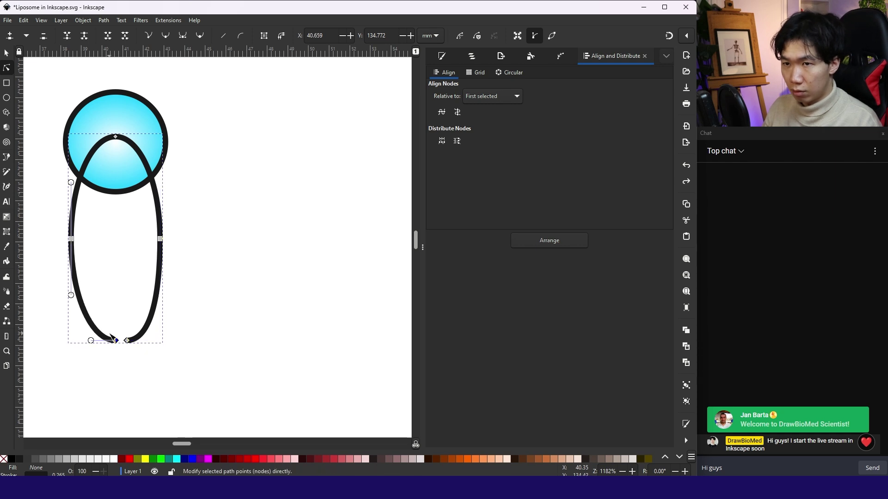
key(Left)
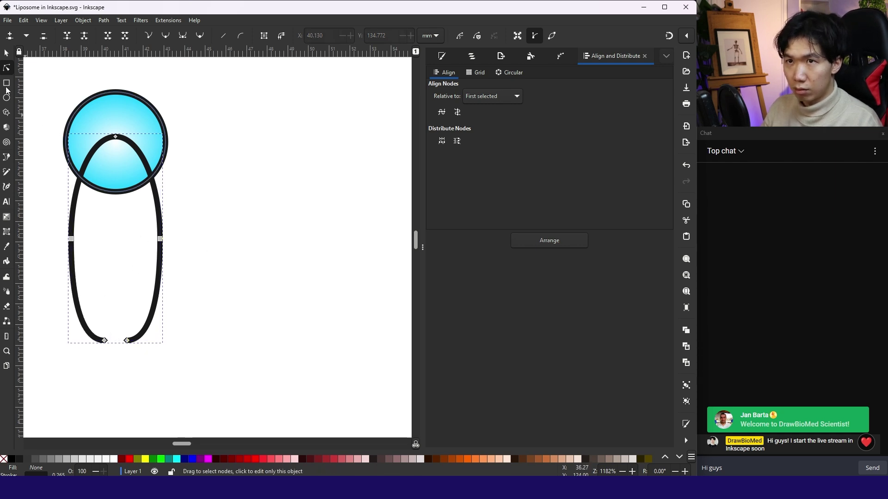
Step: Set the open elliptical path's stroke width to 0.5 mm
click(7, 54)
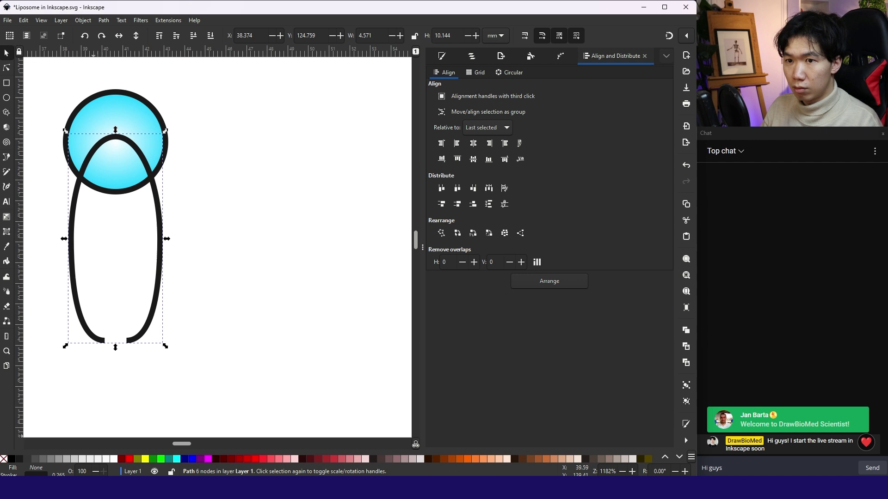
right_click(57, 475)
click(75, 409)
right_click(62, 475)
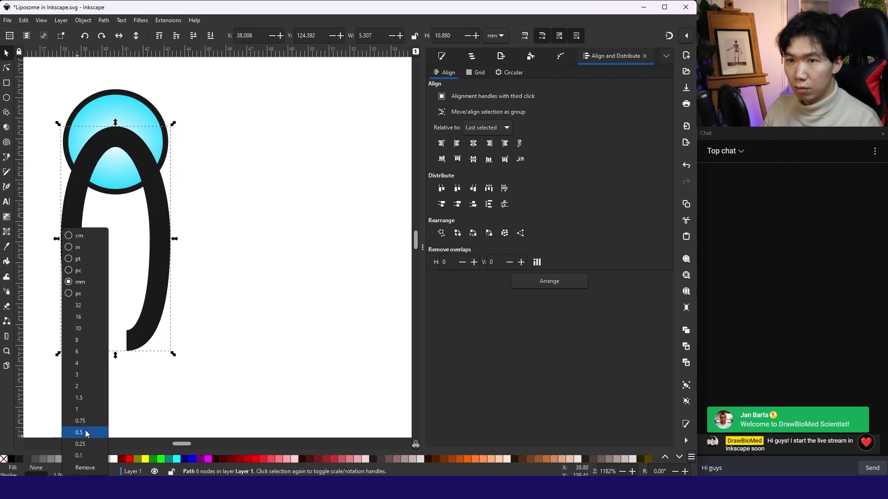
click(87, 433)
click(206, 282)
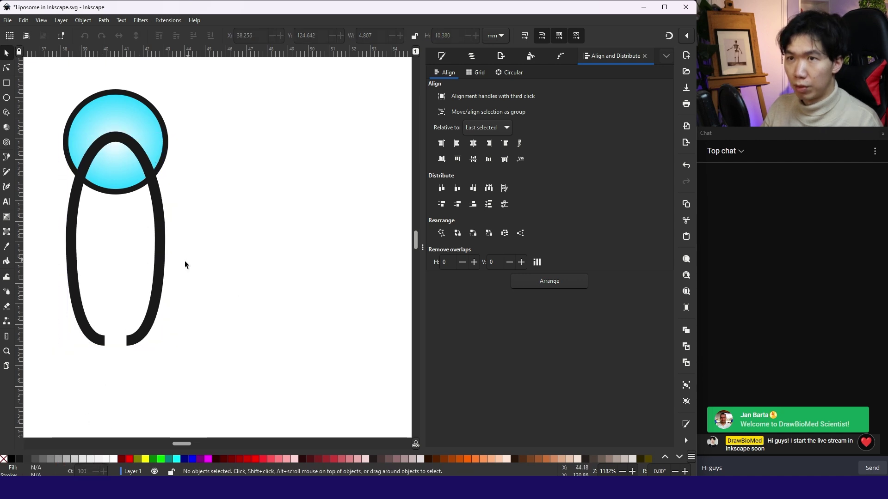
Step: Give the open elliptical path round stroke caps and save the drawing
ctrl+scroll(185, 264, down, 4)
ctrl+scroll(178, 265, up, 2)
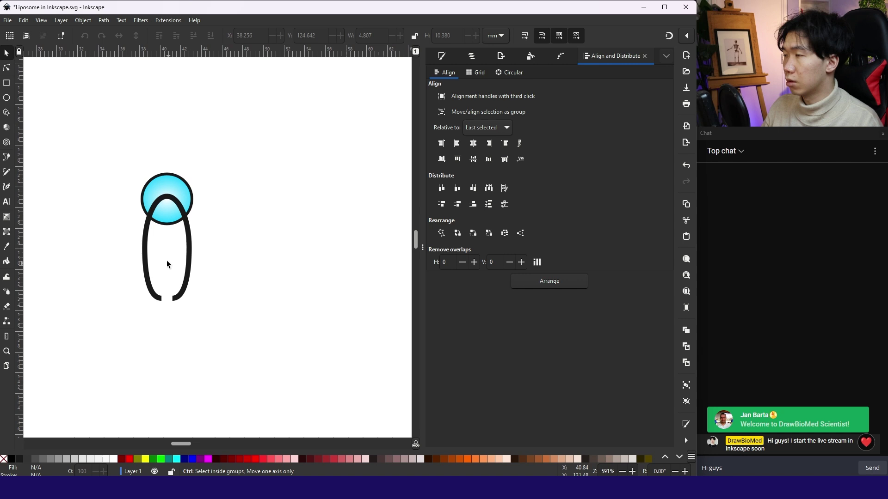
click(191, 240)
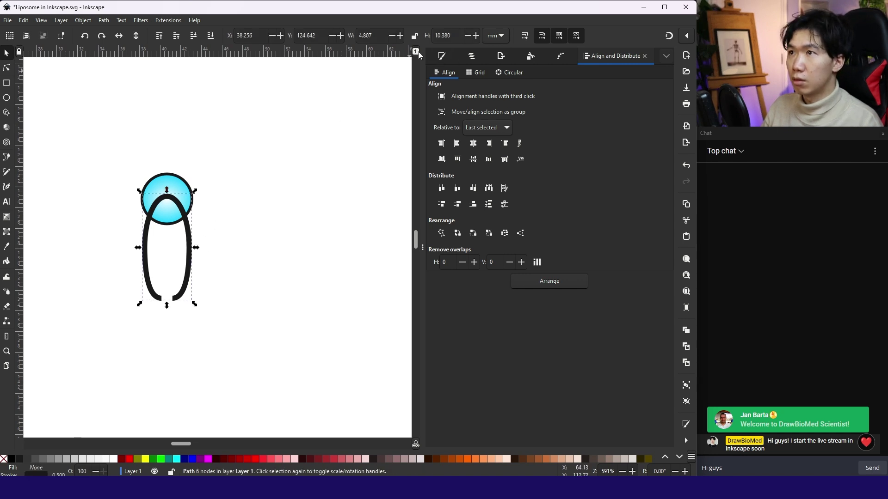
click(442, 56)
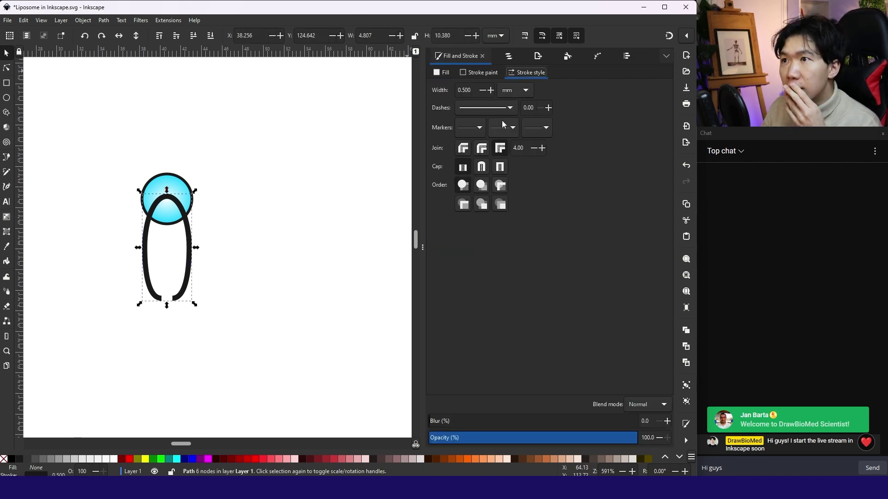
click(481, 166)
click(225, 240)
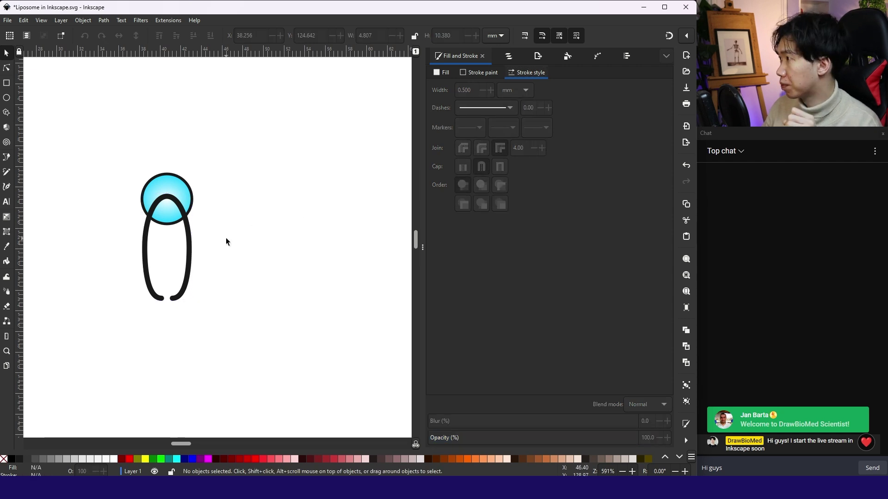
key(ctrl+s)
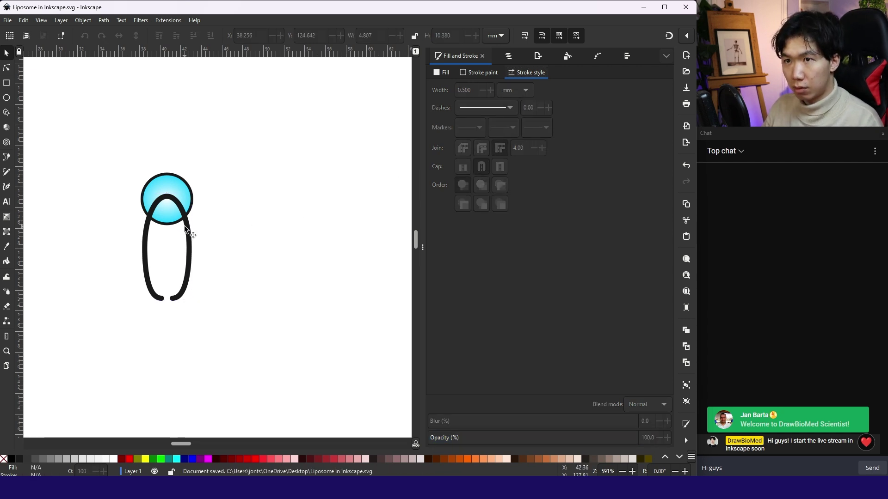
Step: Duplicate the open elliptical path and place the copy about 15 mm to the right of the original
click(184, 227)
key(ctrl+c)
key(ctrl+v)
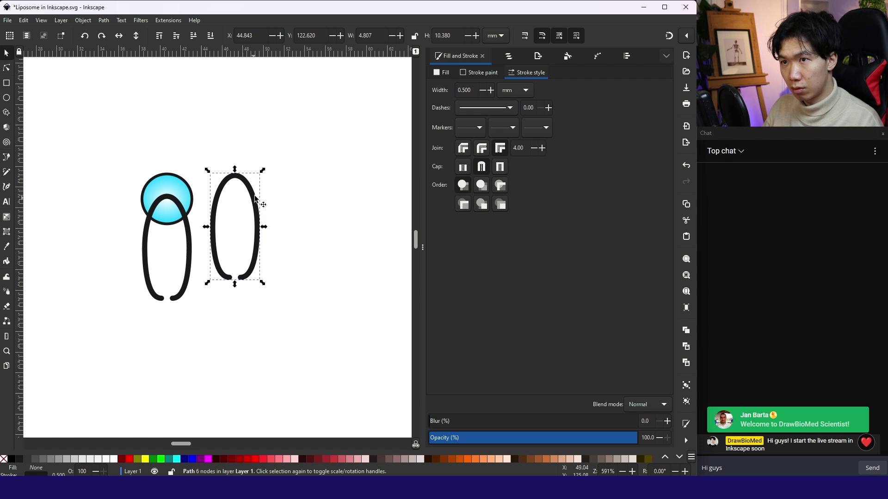
drag(255, 199, 351, 218)
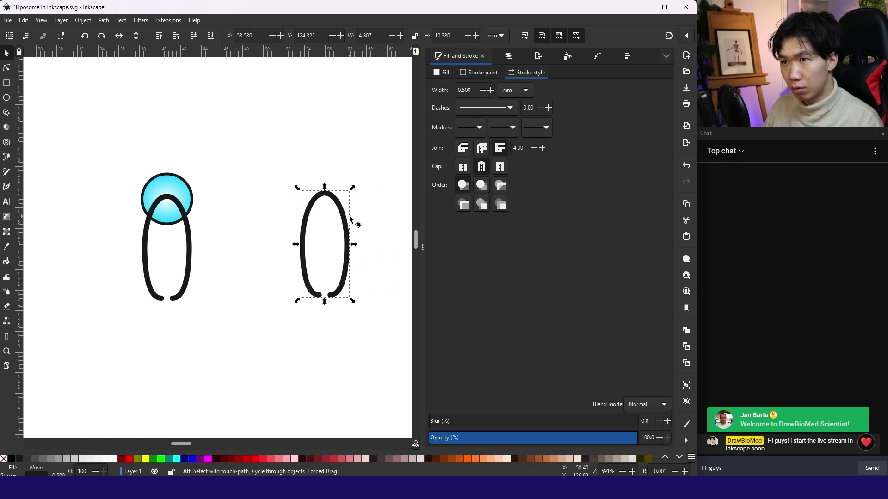
Step: Convert the copied path's stroke to a filled path
scroll(350, 210, down, 2)
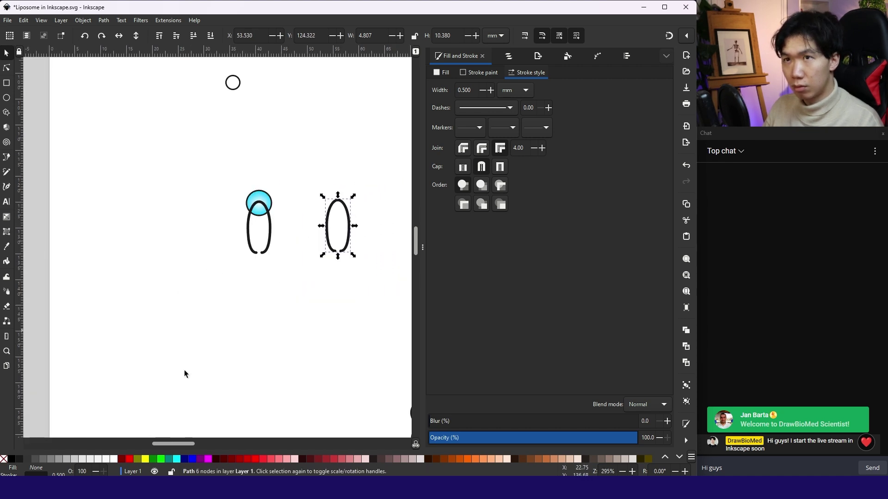
click(61, 20)
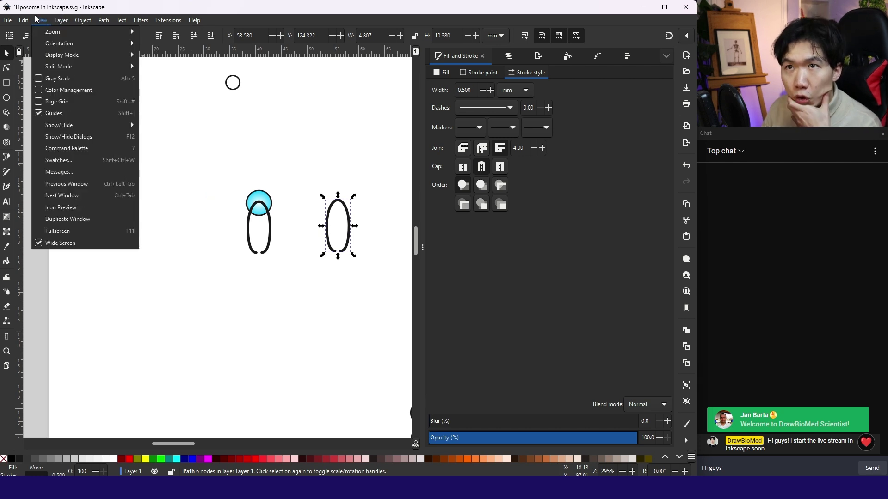
mouse_move(106, 22)
click(121, 43)
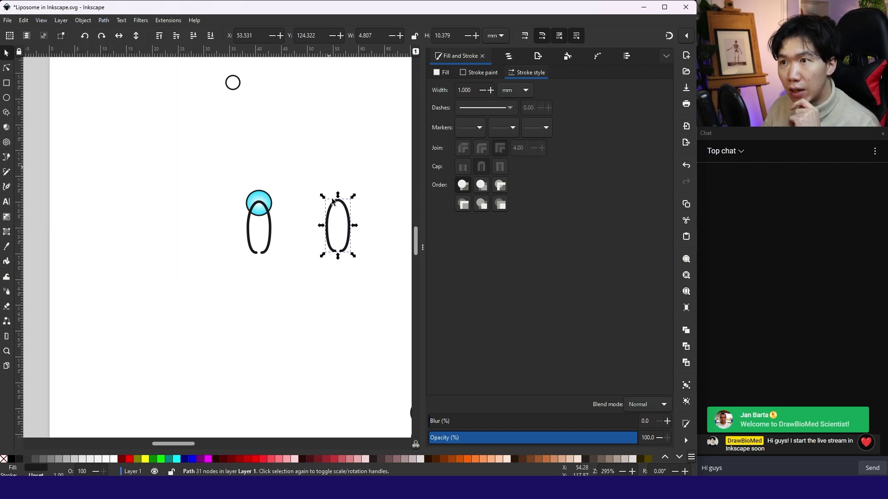
Step: Fill the converted tail shape with yellow and give it a black outline 0.1 mm wide
click(145, 459)
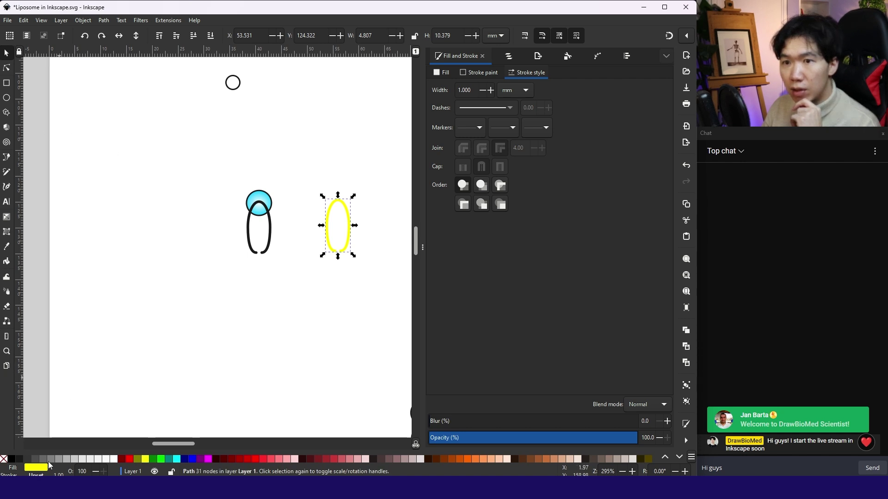
shift+click(10, 459)
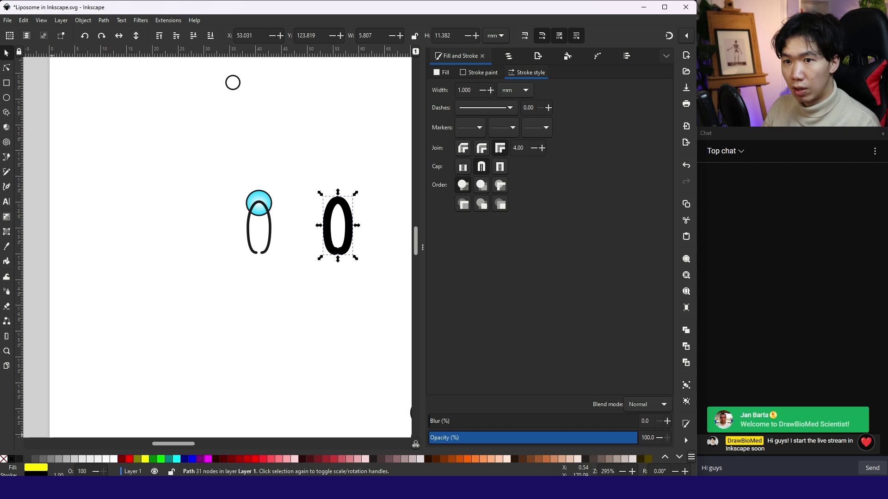
right_click(60, 474)
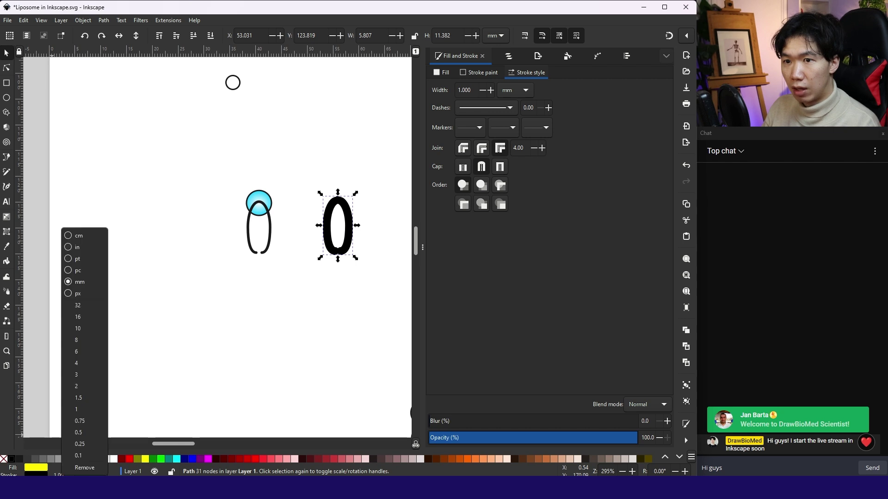
click(82, 436)
right_click(61, 475)
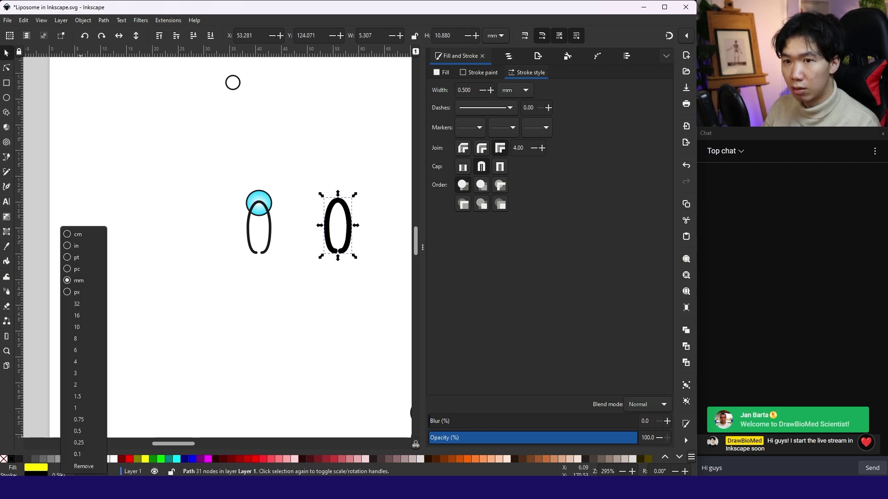
click(76, 454)
click(291, 188)
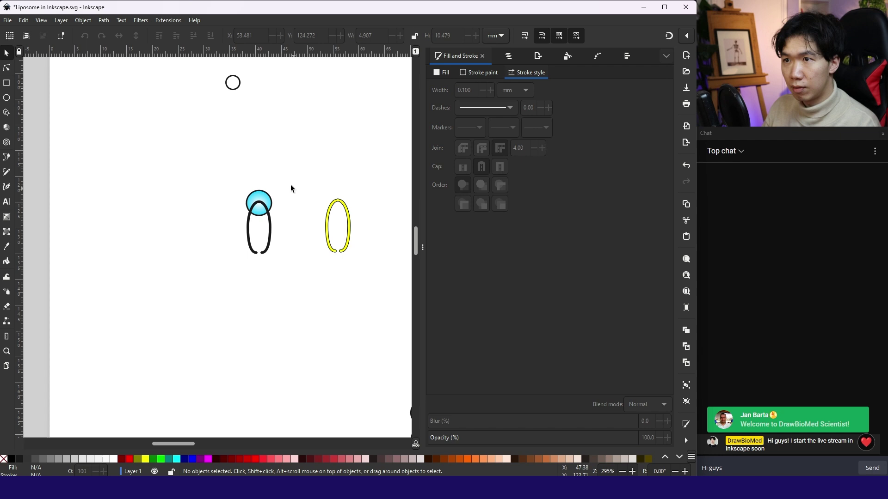
Step: Set the yellow tail's outline to 0.25 mm and move it onto the cyan circle in place of the deleted black path
click(347, 211)
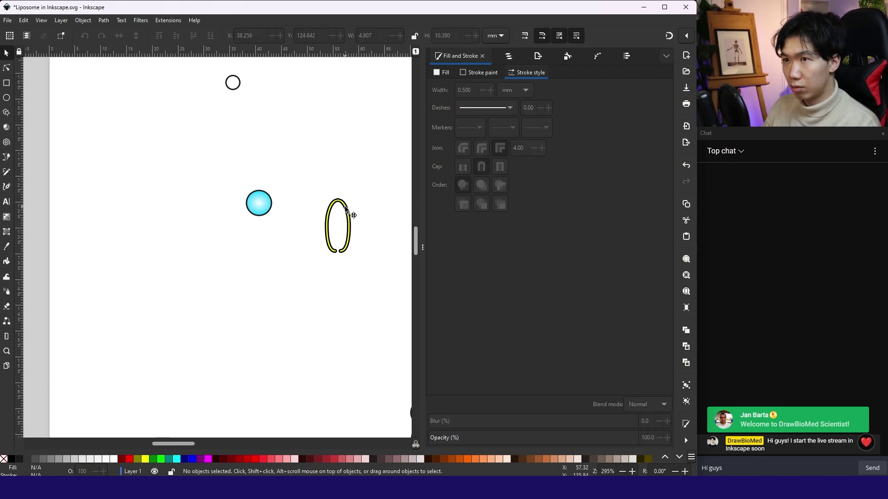
drag(345, 209, 266, 210)
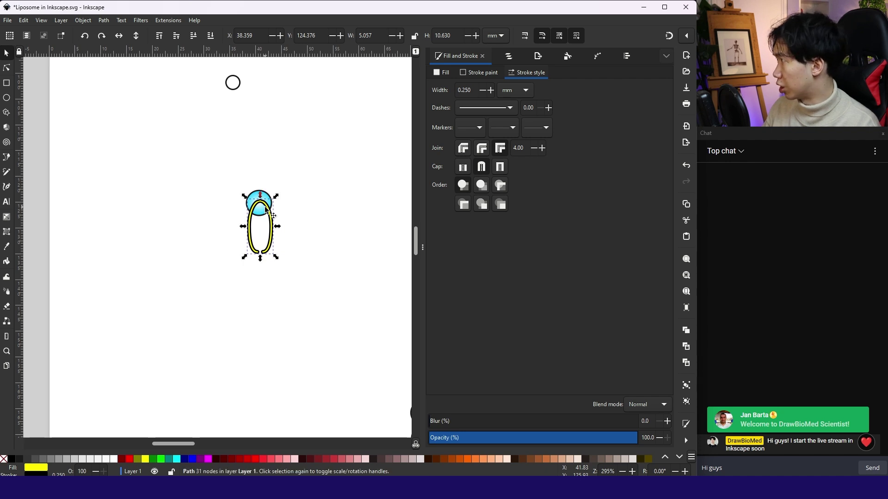
Step: Lower the yellow tail behind the cyan circle and centre the two on a shared vertical axis
click(210, 35)
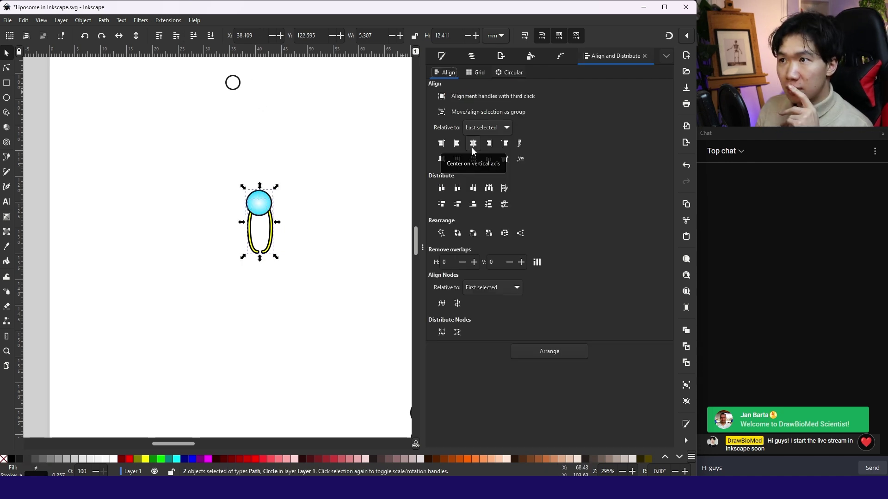
click(472, 148)
click(302, 214)
click(270, 224)
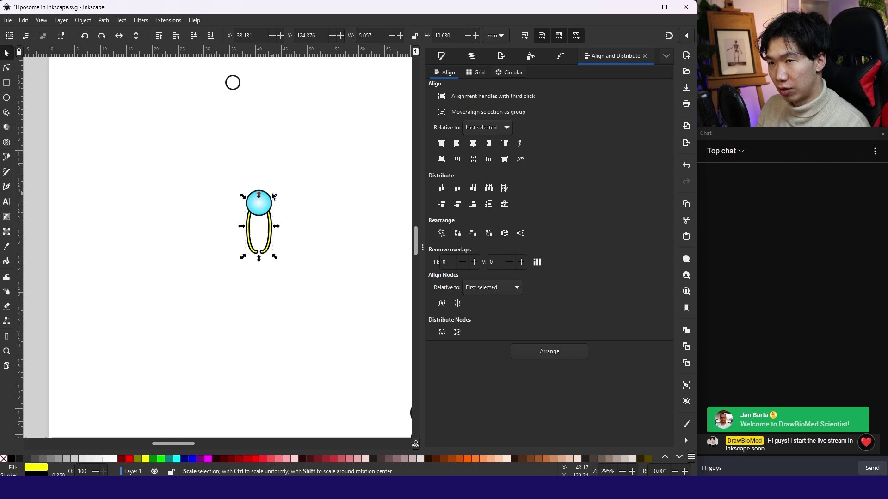
click(315, 170)
drag(316, 168, 231, 277)
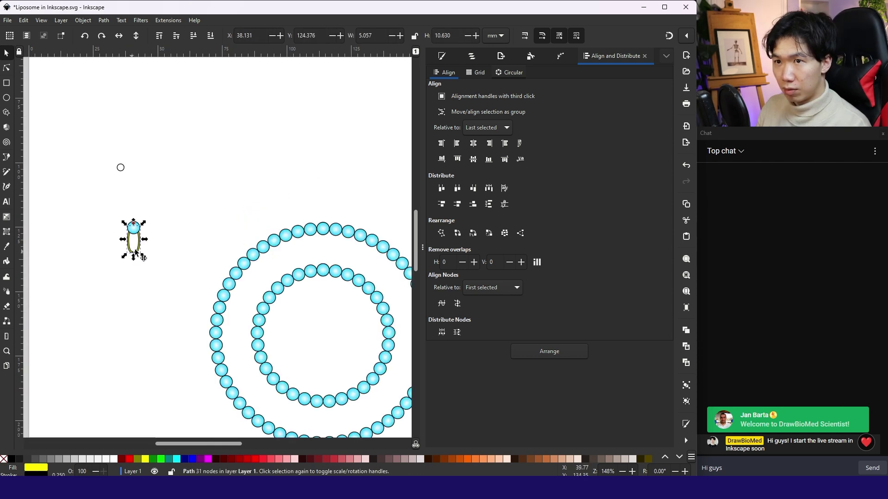
scroll(137, 258, up, 3)
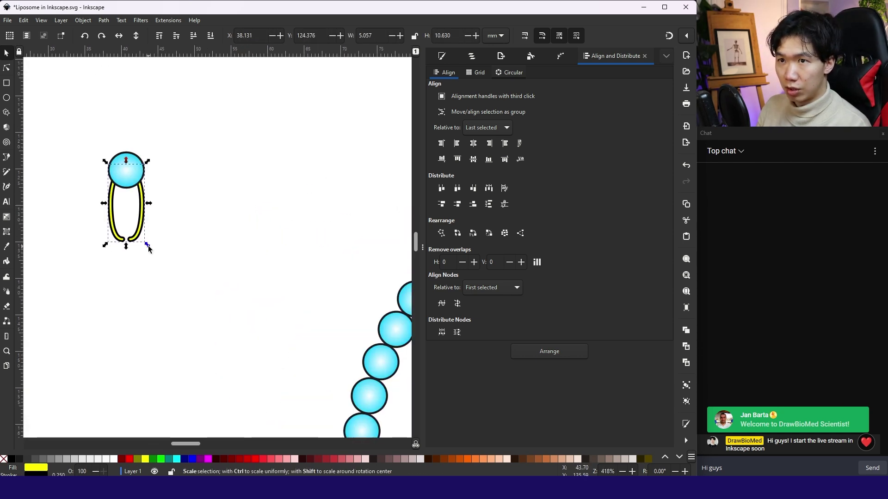
Step: Shrink the yellow tail to about 3.85 by 6.52 mm and move the beaded rings and the plain concentric circles clear of the lipid
drag(148, 249, 139, 229)
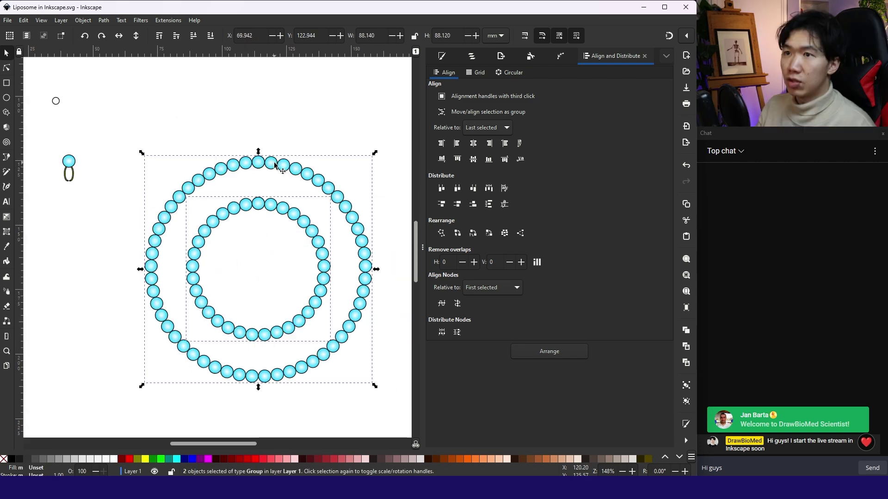
drag(217, 221, 102, 296)
drag(305, 172, 307, 55)
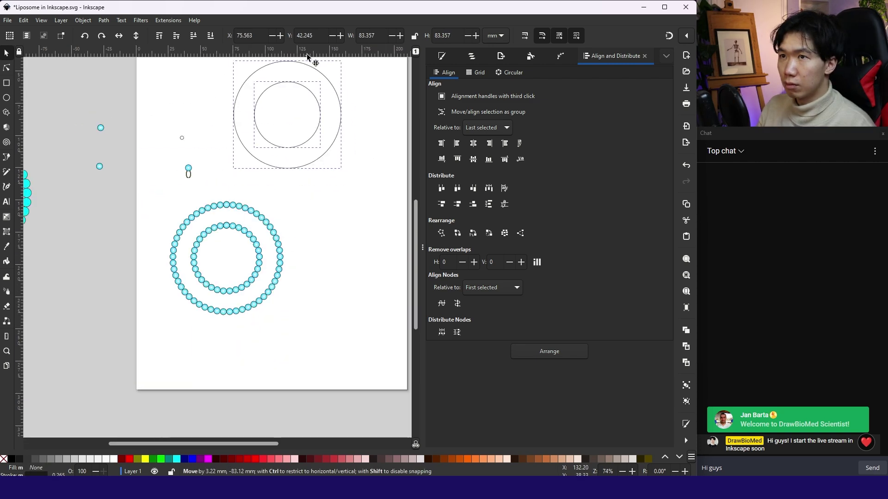
Step: Paste three copies of the yellow tail in the empty area beside the plain circles
shift+click(186, 175)
key(ctrl+v)
key(ctrl+v)
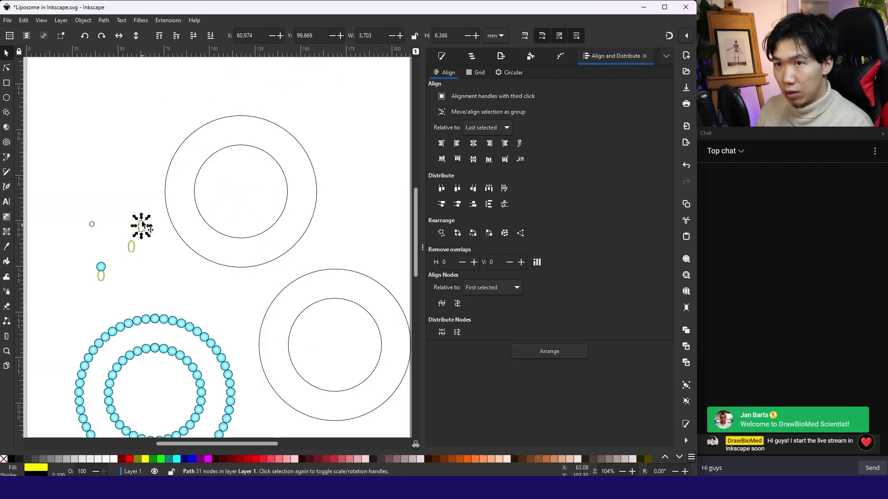
key(ctrl+v)
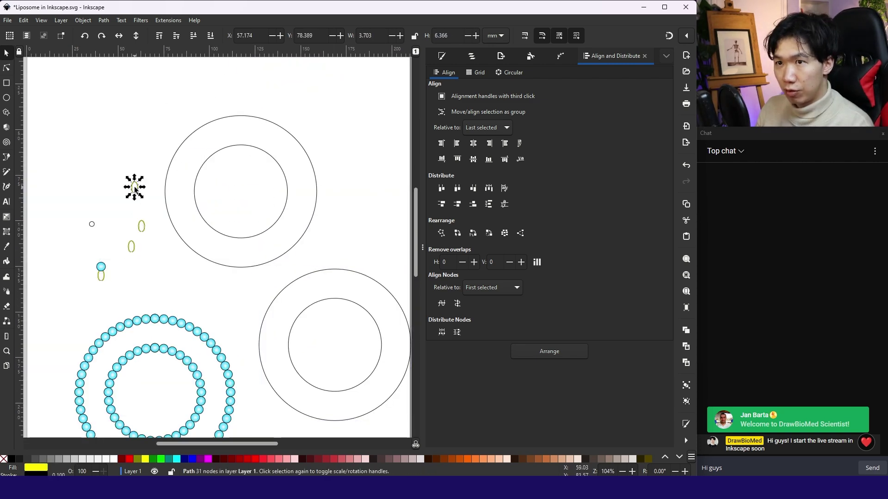
click(131, 246)
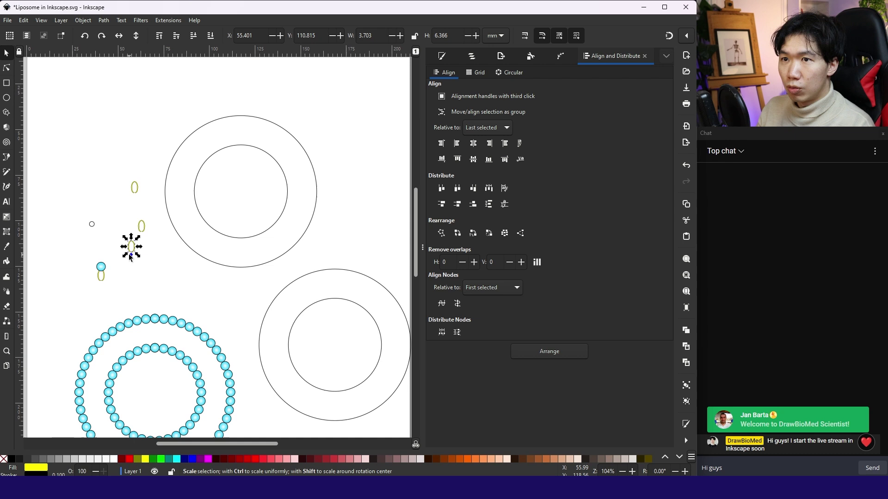
scroll(133, 265, up, 2)
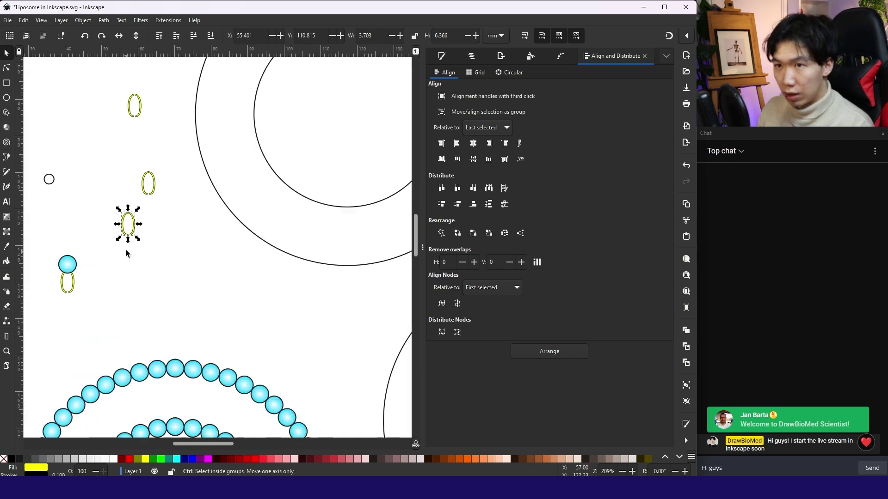
click(132, 221)
drag(138, 209, 105, 261)
key(ctrl+z)
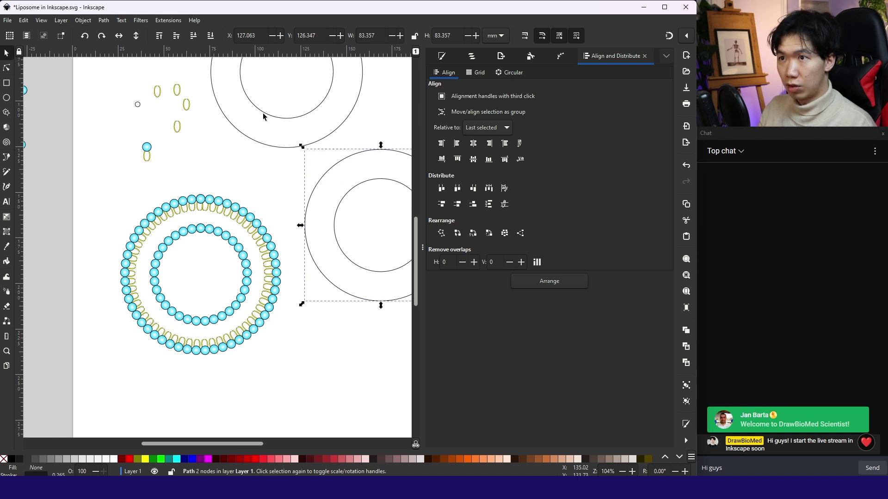
Step: Scatter the tail copy along the plain outer circle, following path orientation with stretched spaces, spacing 1.0 and normal offset -1.6
click(168, 19)
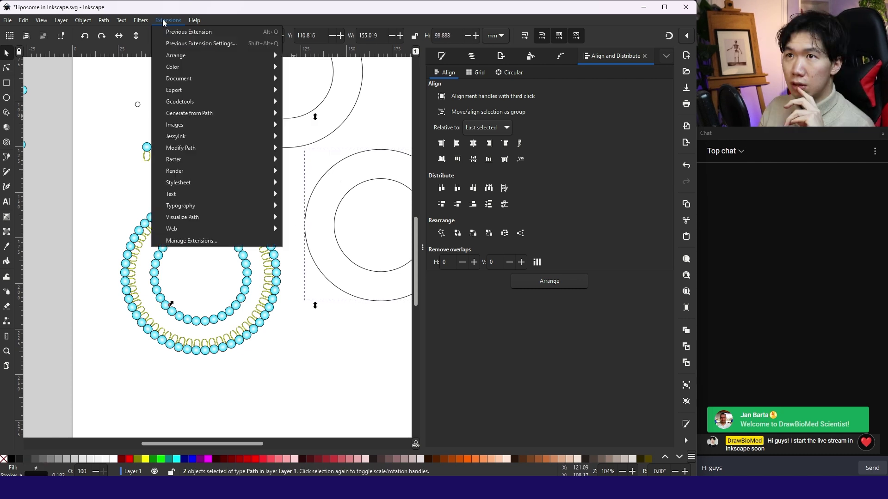
mouse_move(213, 113)
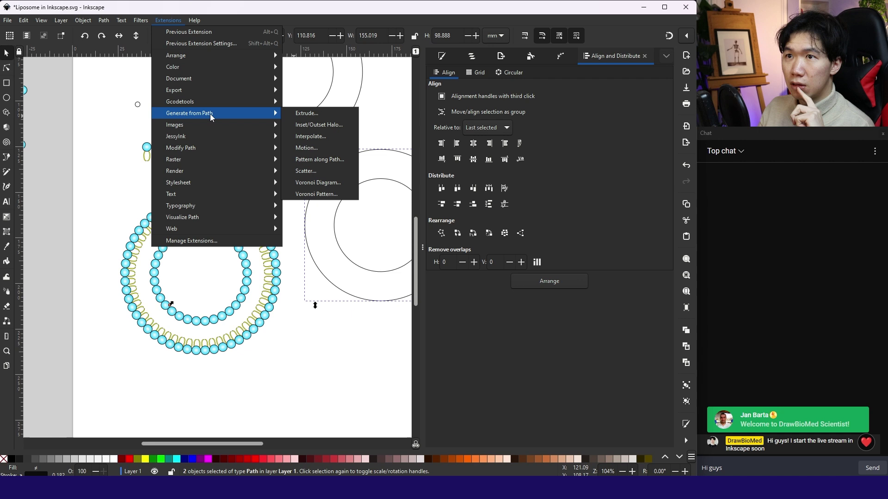
click(317, 172)
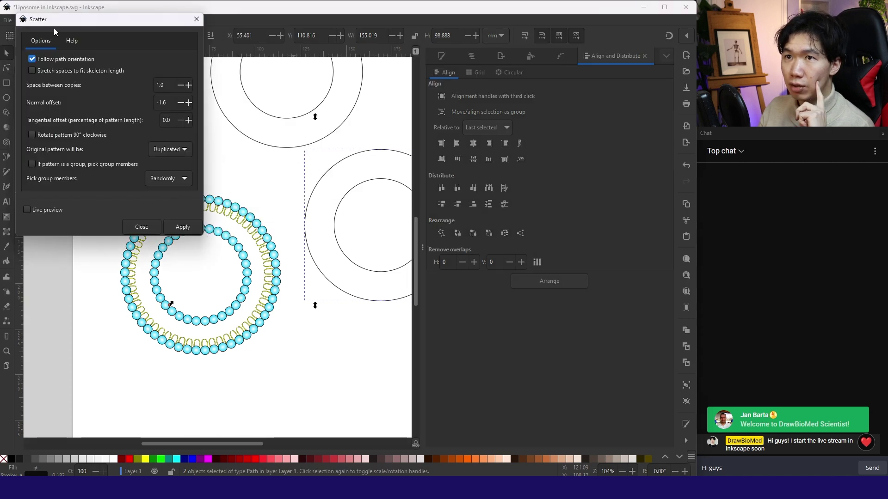
click(49, 211)
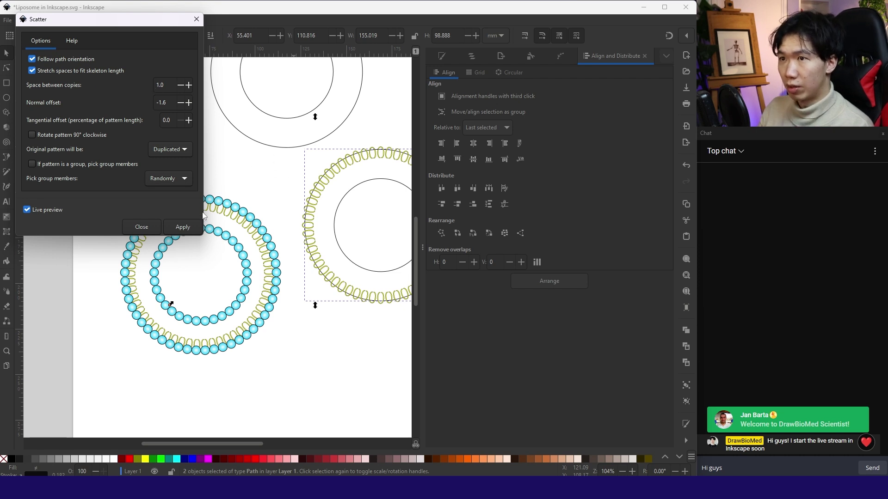
click(183, 227)
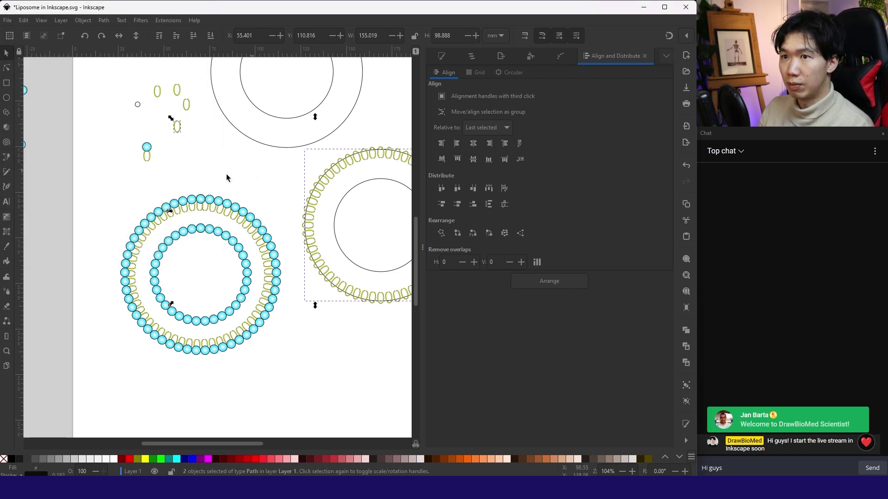
Step: Delete the old tail ring inside the outer beaded ring and move the newly scattered tail ring into its place
click(199, 211)
key(Delete)
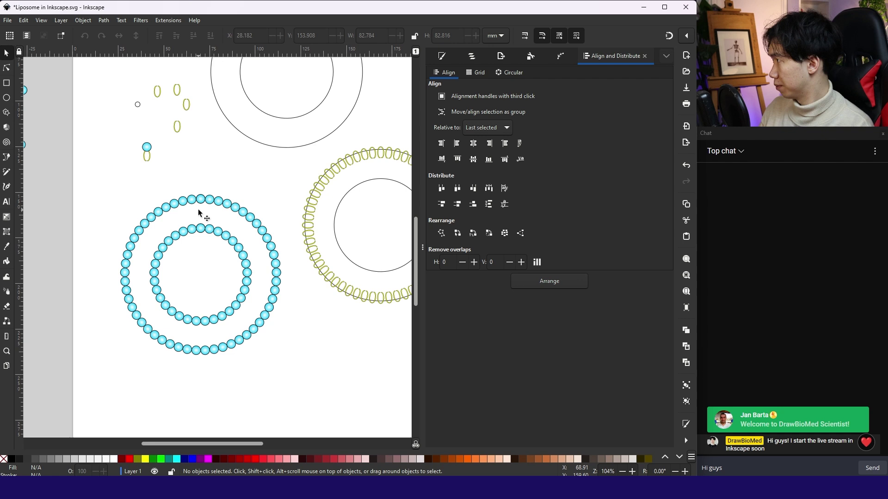
drag(334, 170, 153, 220)
drag(280, 197, 275, 199)
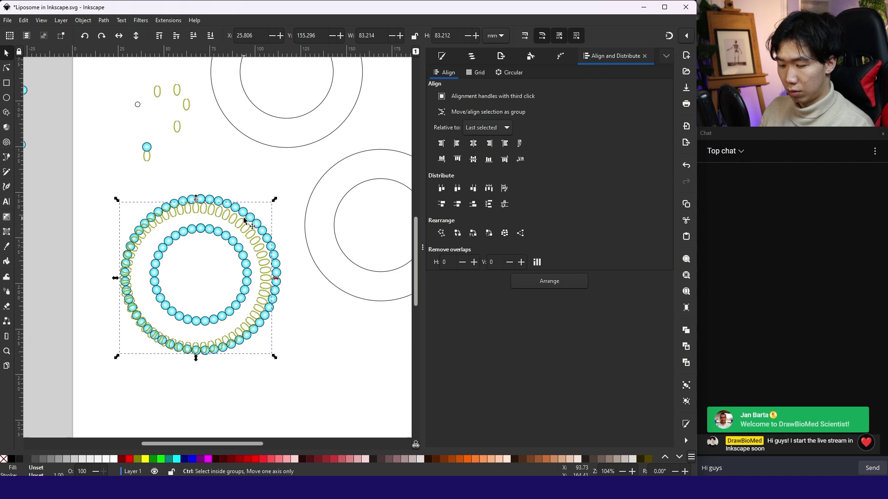
Step: Scatter a tail copy along the plain inner circle, following path orientation with stretched spaces, spacing 1.0 and normal offset -1.6
click(168, 20)
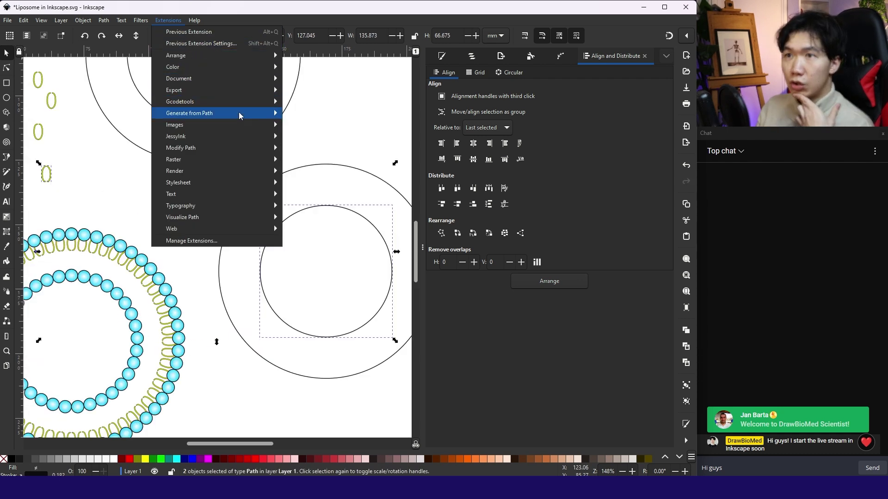
mouse_move(273, 113)
click(330, 171)
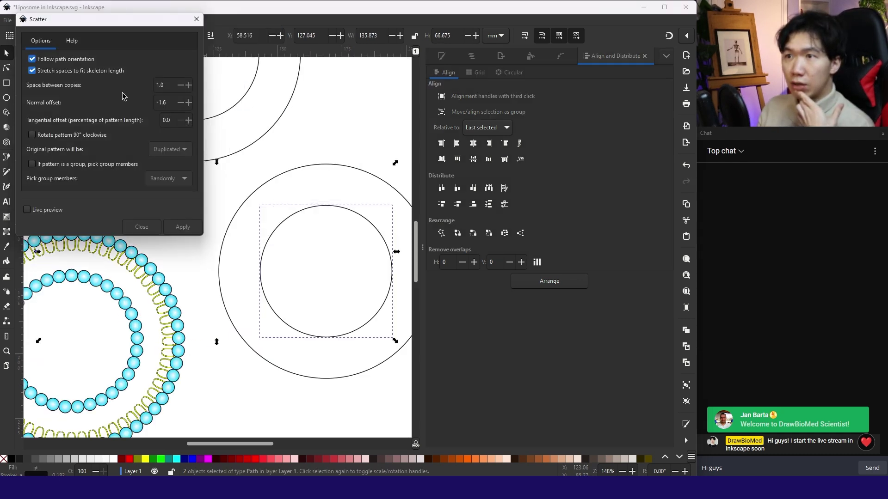
click(44, 211)
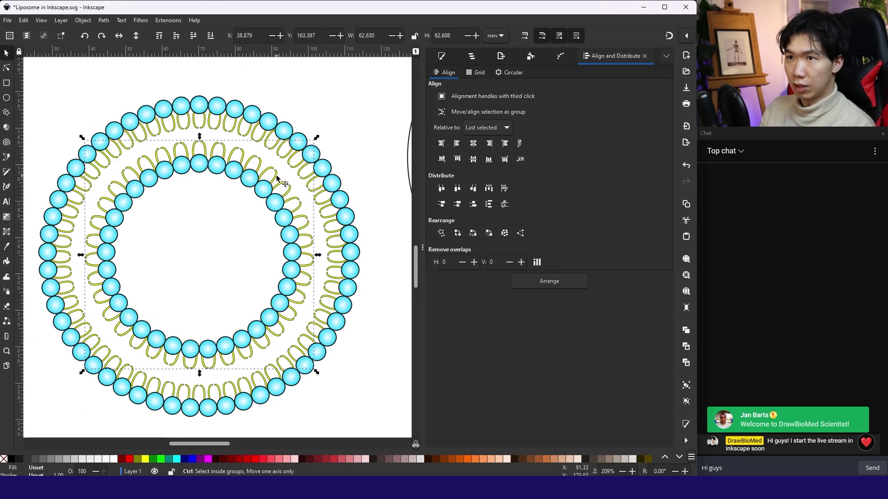
ctrl+click(267, 174)
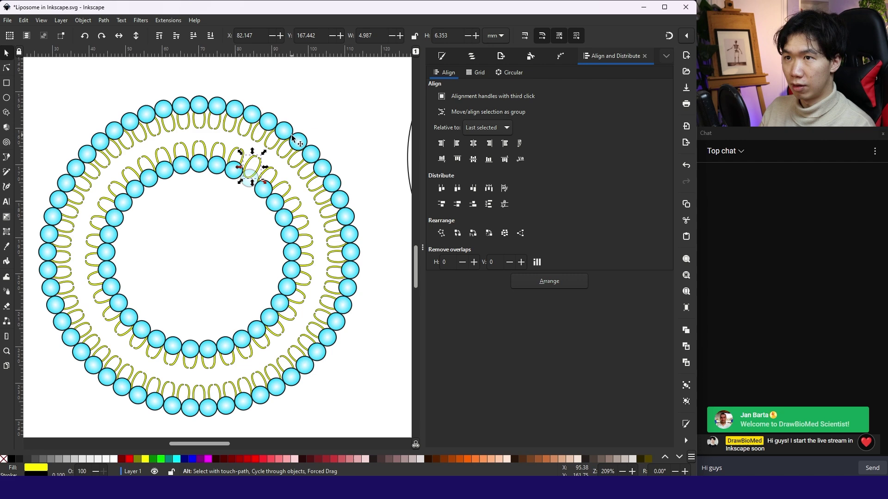
click(332, 108)
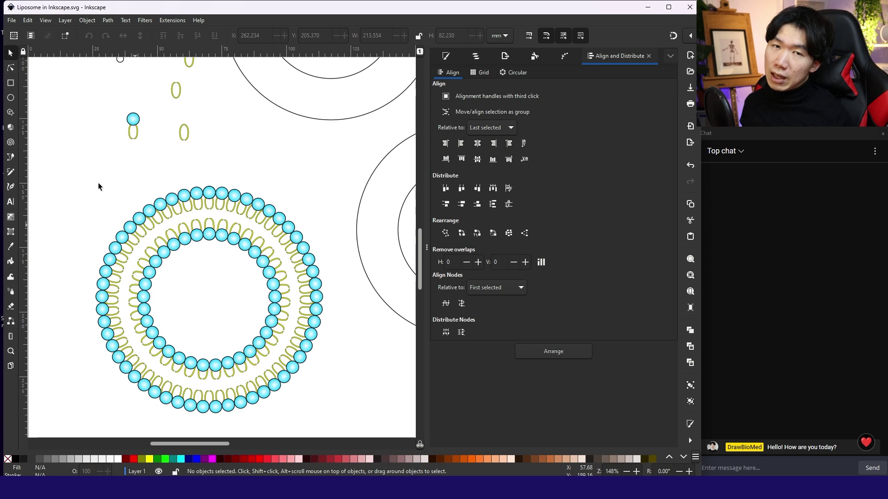
Step: Duplicate the outer plain circle and place the copy in the empty area below the concentric circles
scroll(265, 154, down, 2)
click(344, 144)
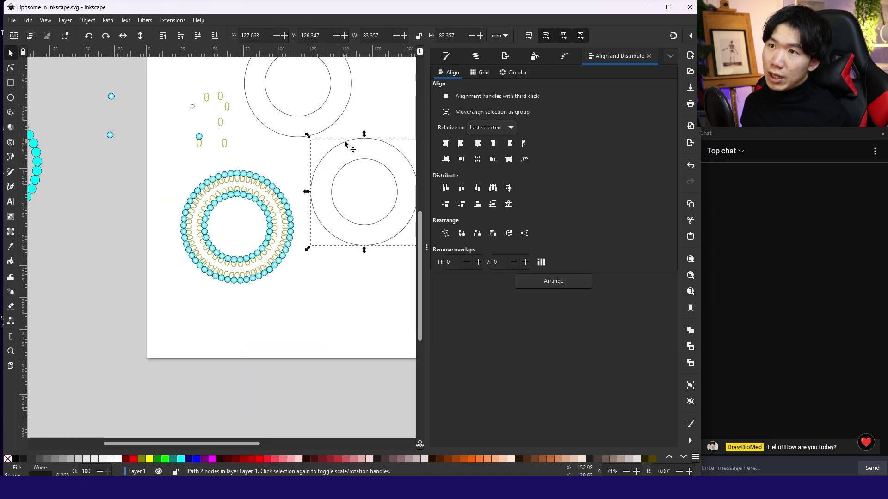
key(ctrl+c)
key(ctrl+v)
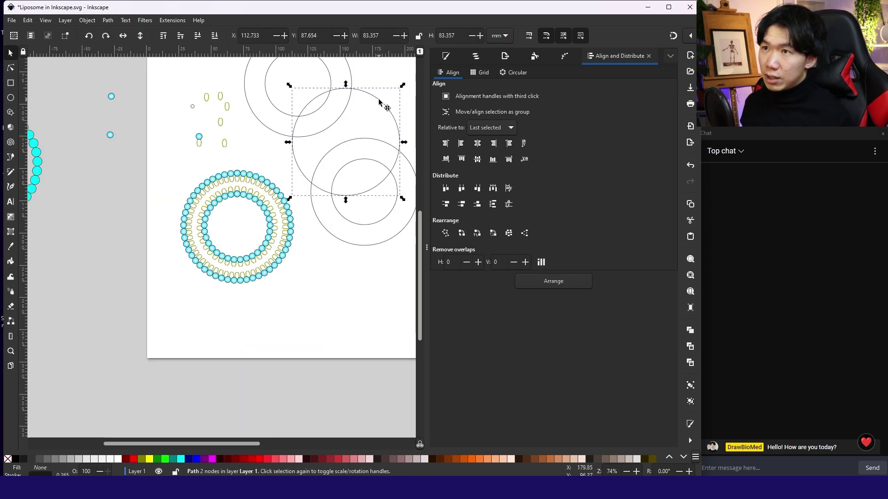
drag(379, 102, 367, 263)
scroll(380, 306, up, 1)
drag(369, 304, 344, 340)
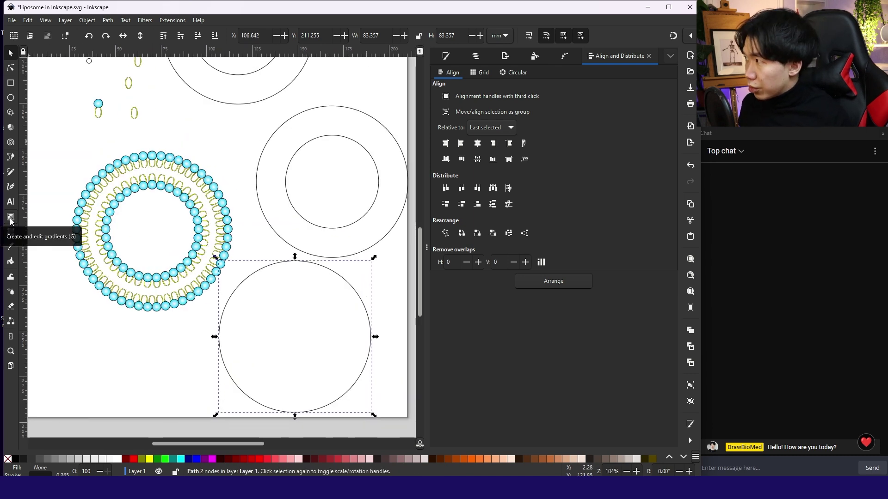
Step: Turn on snapping and apply a radial gradient to the copied circle from its centre to its edge
click(10, 218)
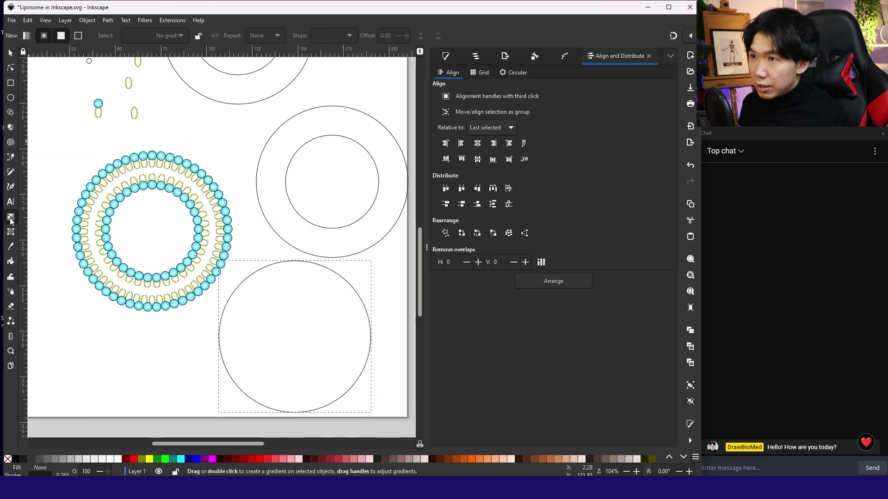
click(674, 40)
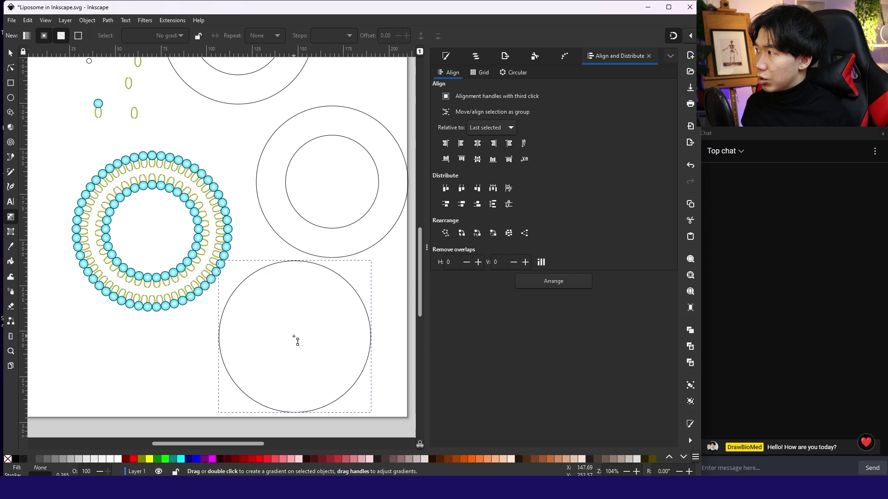
drag(293, 336, 297, 413)
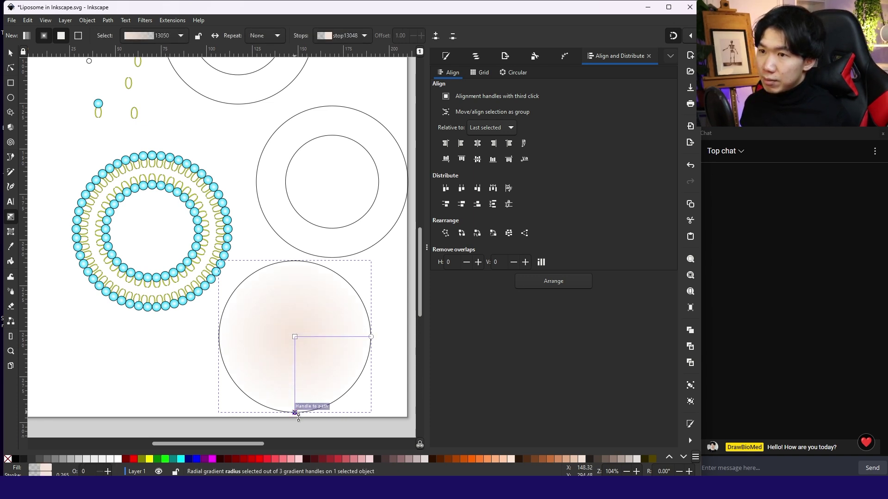
Step: Colour the gradient's outer stop #FFEEAA and its centre stop the paler yellow #FFF6D5
click(683, 457)
click(668, 457)
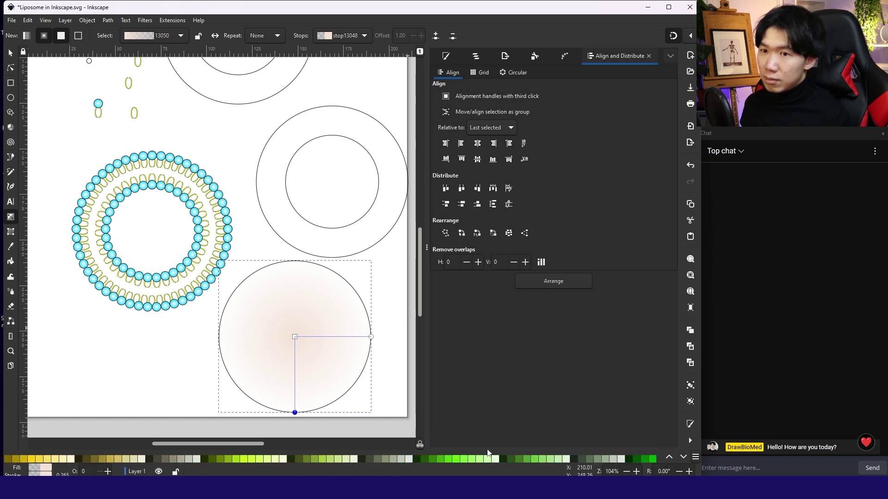
click(63, 459)
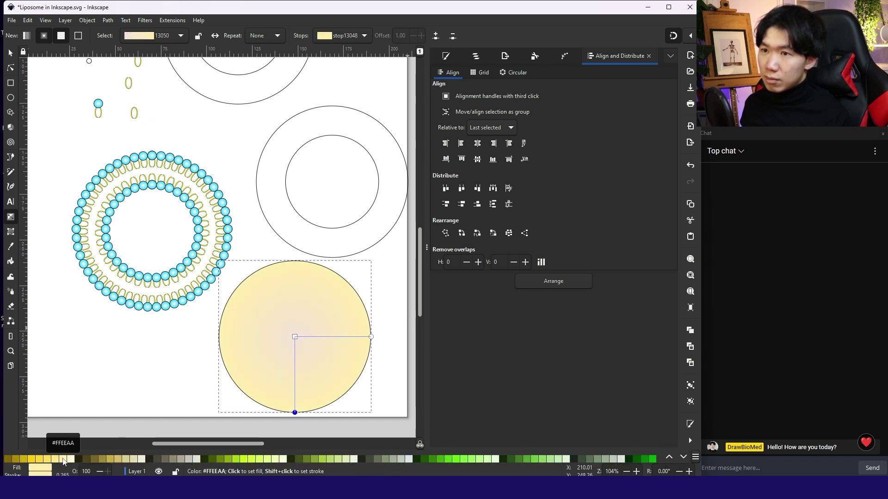
click(295, 336)
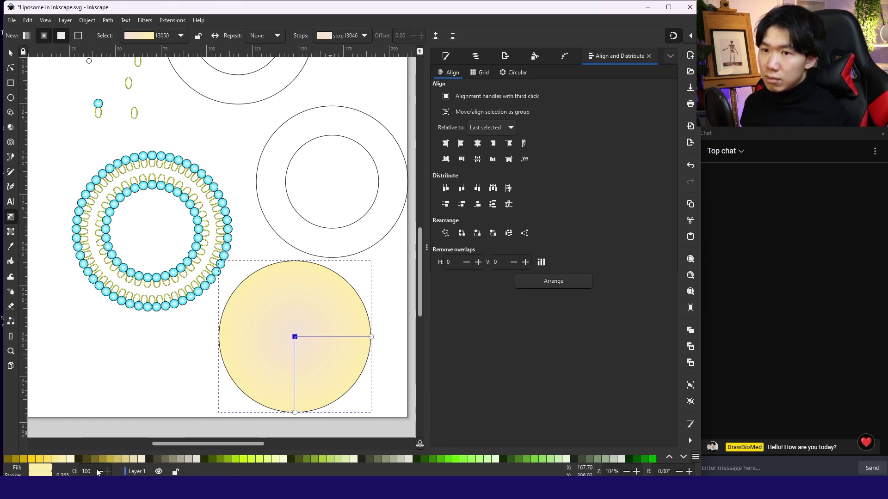
click(71, 460)
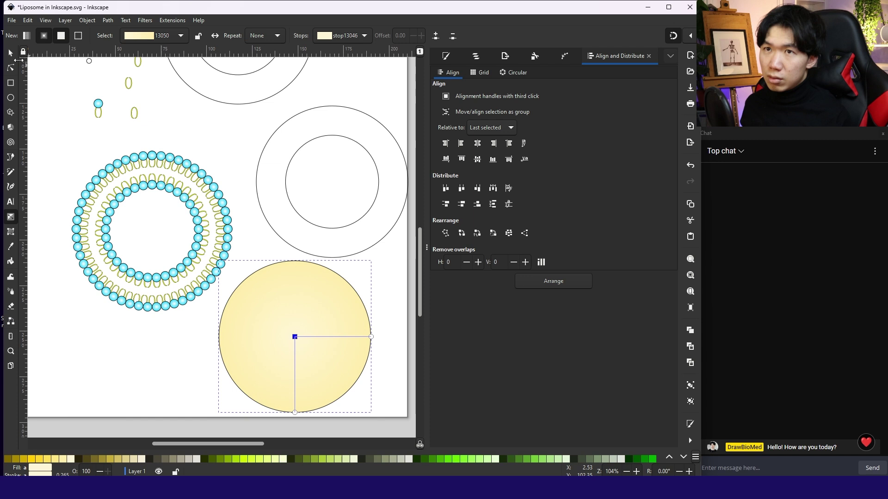
Step: Remove the outline from the gradient-filled yellow circle
click(10, 51)
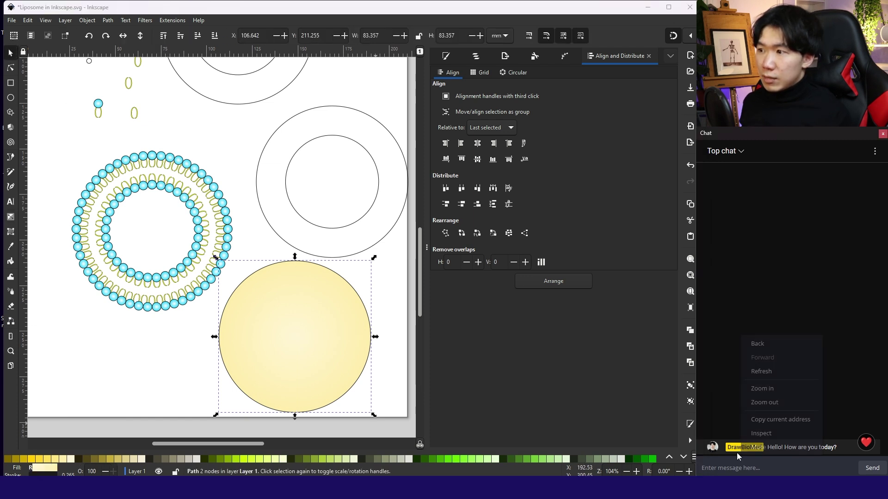
click(669, 457)
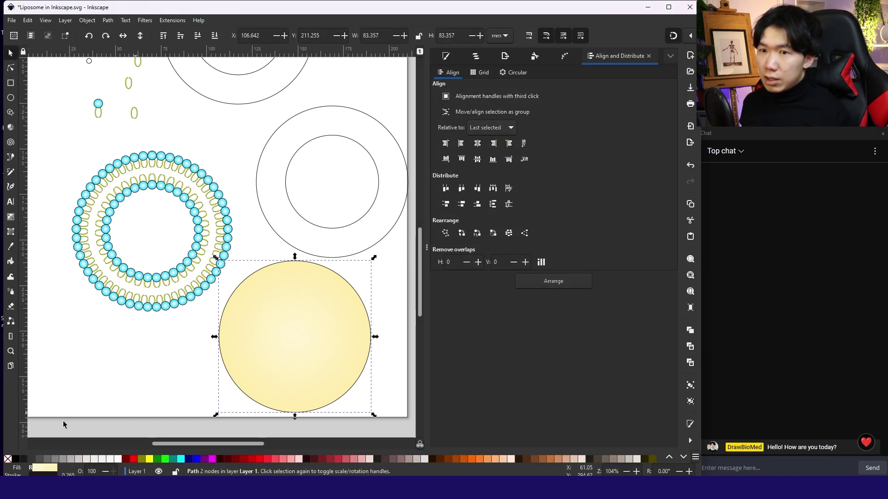
shift+click(8, 459)
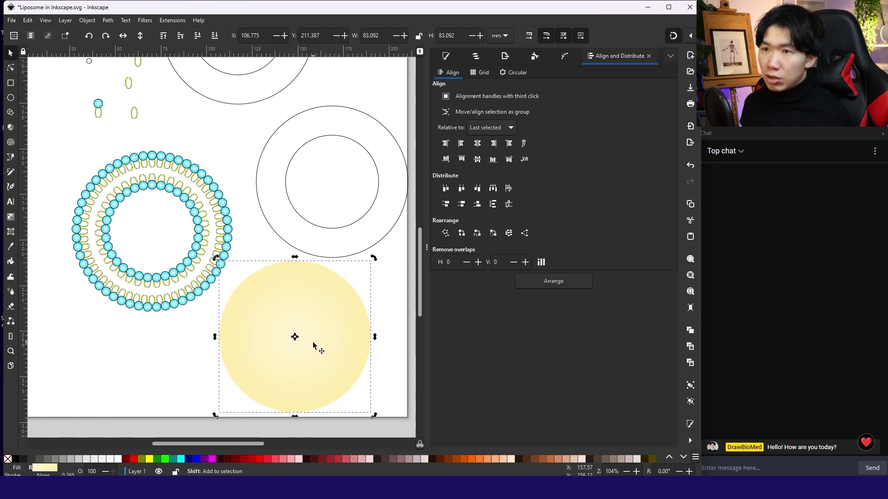
Step: Move the yellow circle onto the liposome and send it behind all the lipids
drag(309, 343, 197, 235)
scroll(149, 229, up, 1)
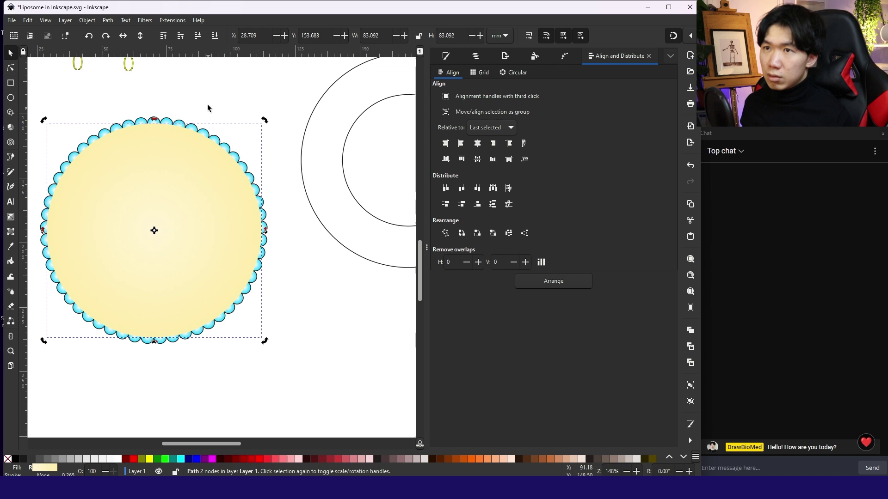
click(215, 38)
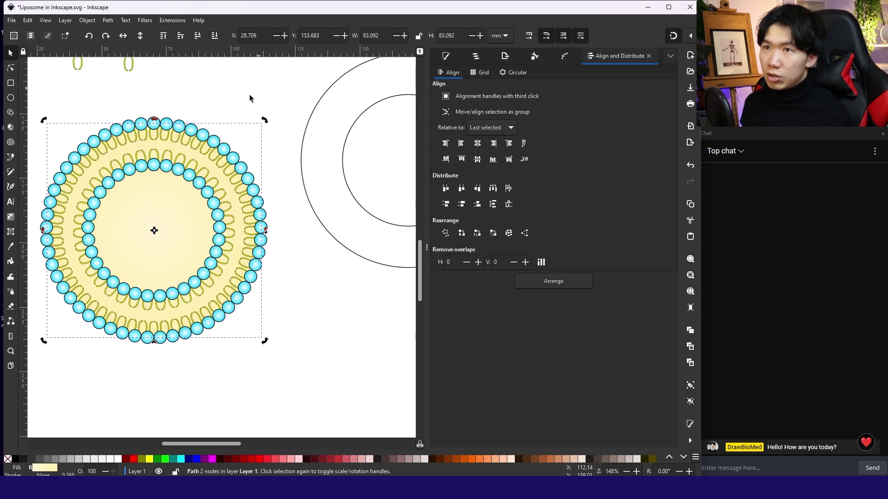
Step: Open the yellow circle's Fill and Stroke settings and examine its radial gradient fill, undoing any accidental change
click(149, 249)
key(ctrl+shift+f)
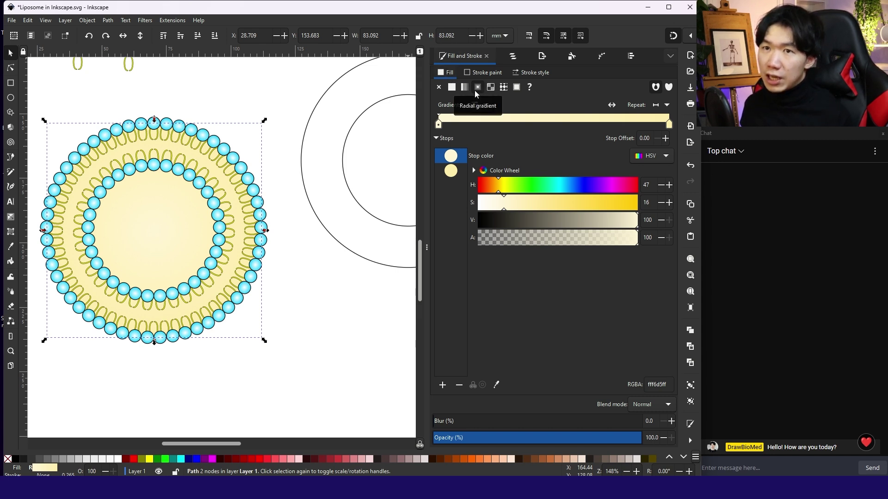
key(ctrl+z)
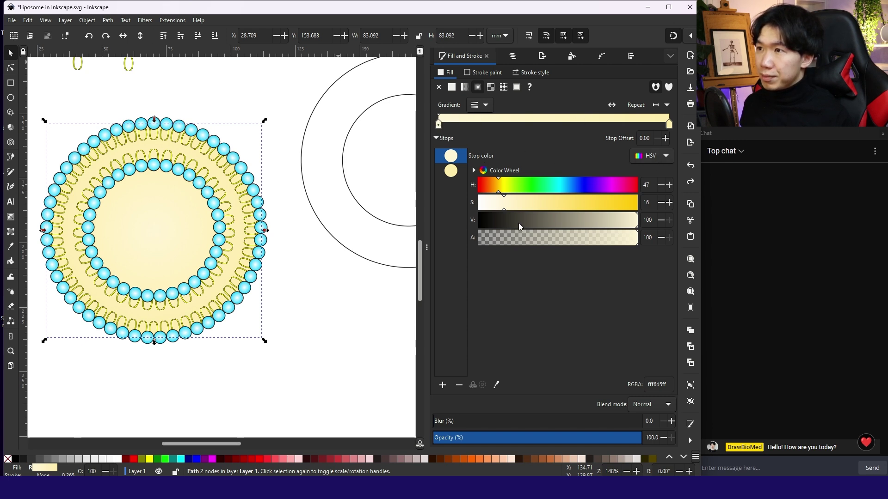
Step: Make the centre stop of the yellow circle's radial gradient white and move it outward to offset 0.83
drag(505, 209, 475, 217)
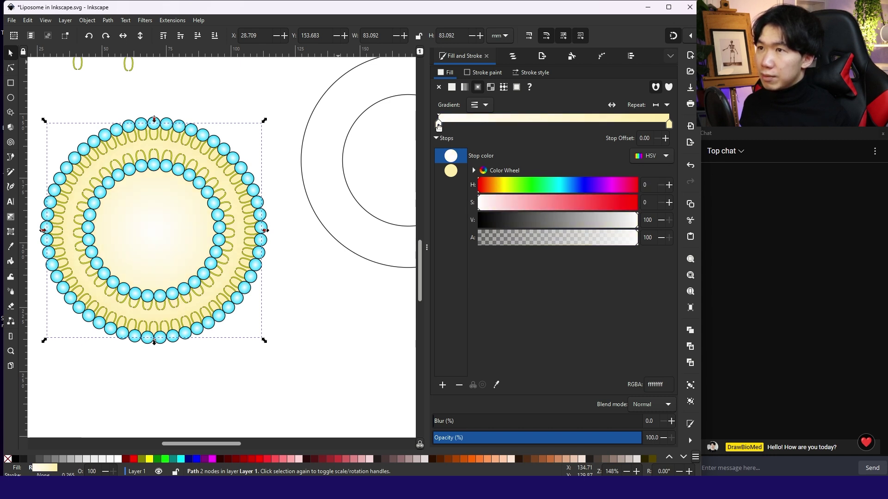
drag(439, 124, 630, 124)
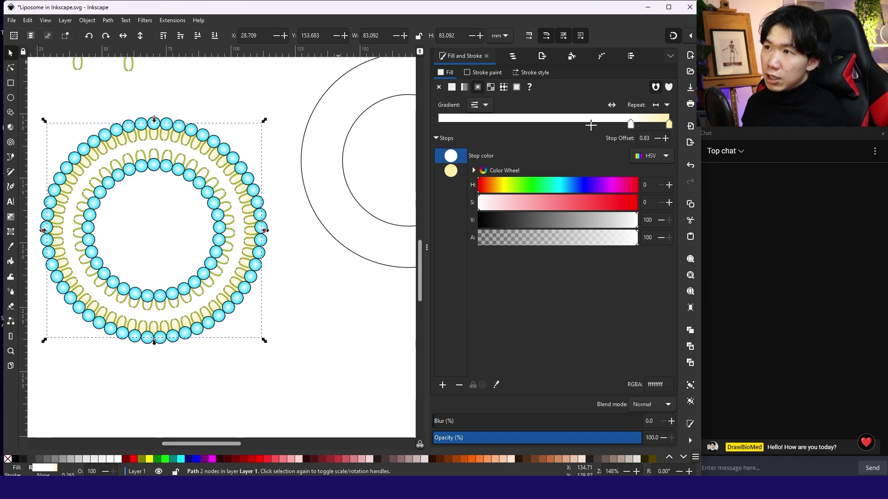
Step: Add a gradient stop at offset 0.67, colour it #FFF6D5, and nudge the white stop to offset 0.85
double_click(590, 125)
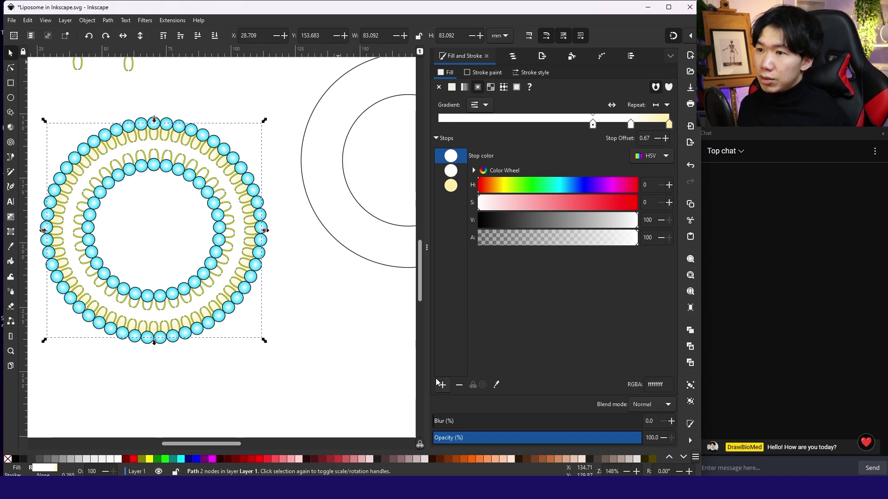
key(n)
mouse_move(154, 301)
mouse_down()
mouse_move(154, 277)
mouse_move(158, 306)
mouse_up()
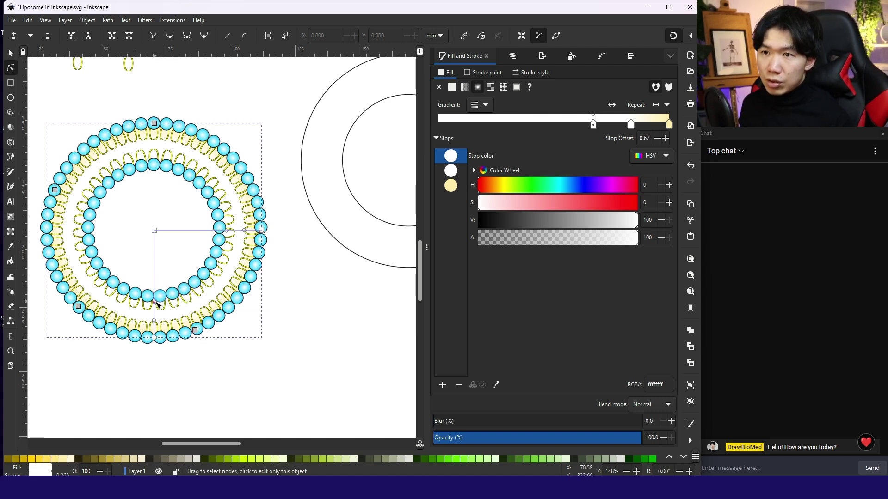
click(74, 463)
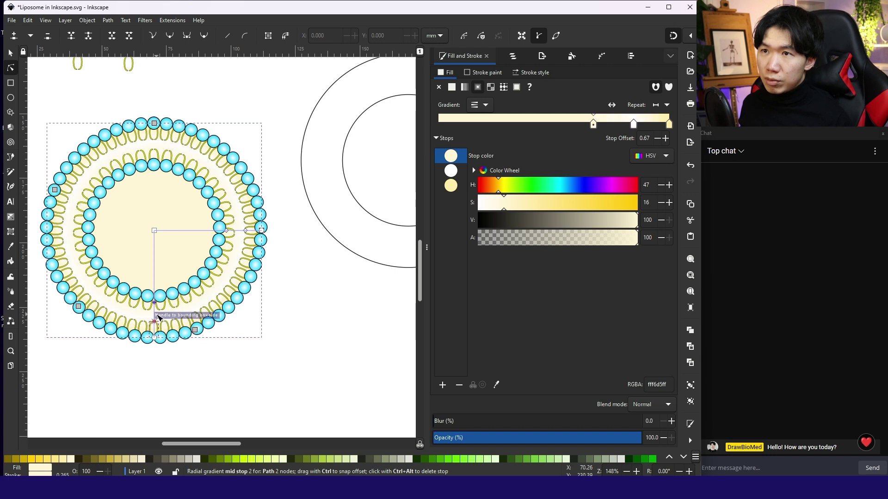
click(157, 316)
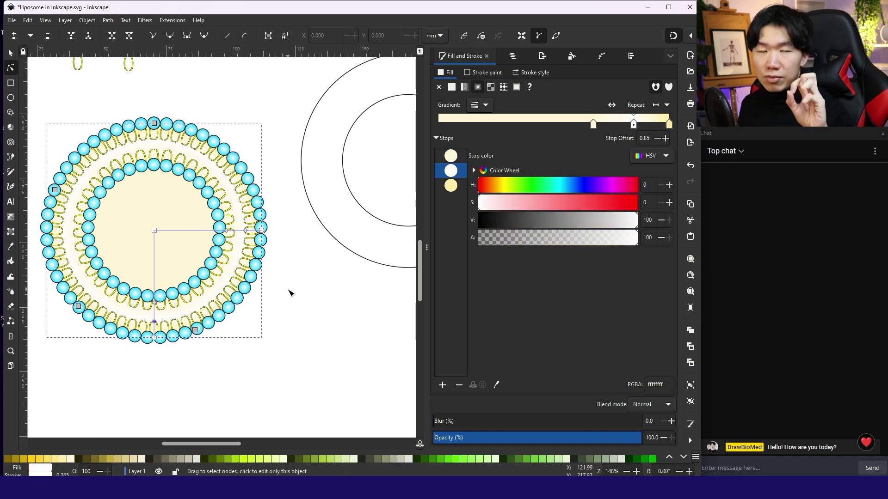
click(10, 53)
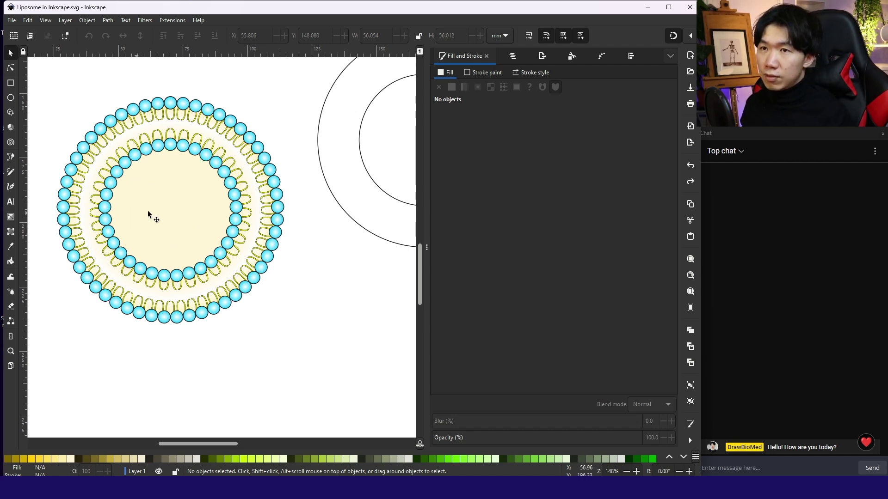
Step: Duplicate the inner circle of the empty guide pair, shrink the copy to about 41 mm and place it below and beside the liposome
scroll(181, 203, down, 2)
scroll(341, 137, up, 2)
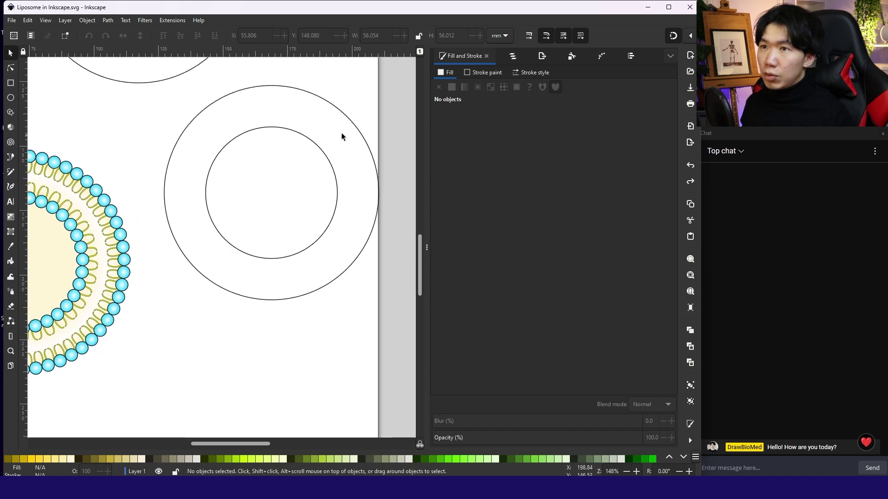
click(295, 135)
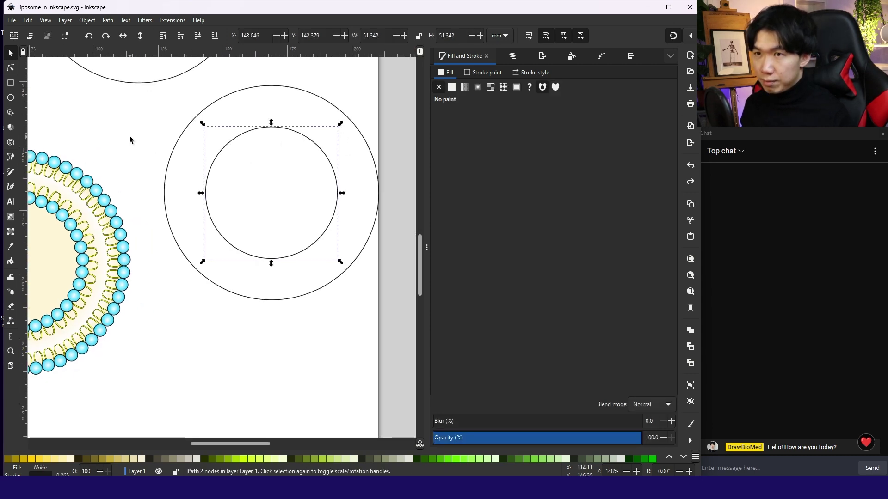
key(ctrl+x)
drag(204, 138, 348, 181)
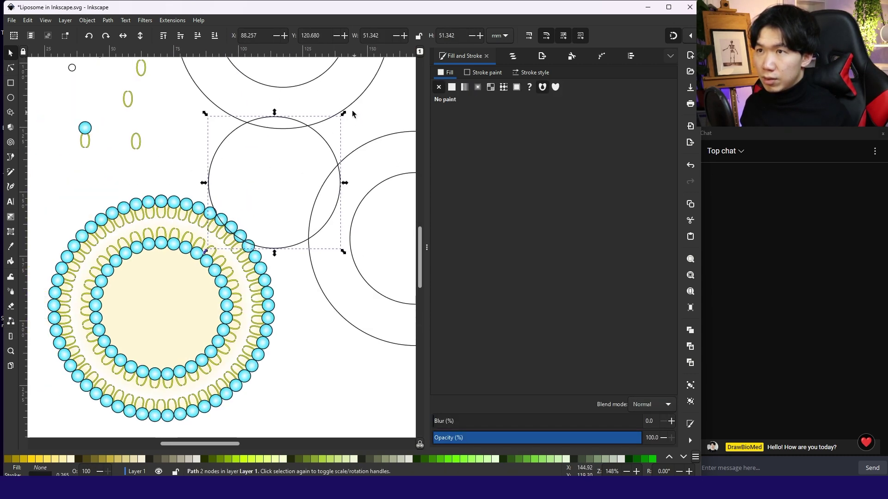
drag(344, 115, 160, 229)
scroll(197, 274, up, 1)
drag(160, 225, 394, 398)
Step: Duplicate the small circle into progressively smaller copies to make five nested rings, and select all five
key(ctrl+d)
drag(258, 192, 216, 234)
key(ctrl+d)
key(ctrl+d)
drag(208, 301, 329, 197)
Step: Centre the five nested rings on both the vertical and horizontal axes, relative to the last selected ring
key(ctrl+shift+a)
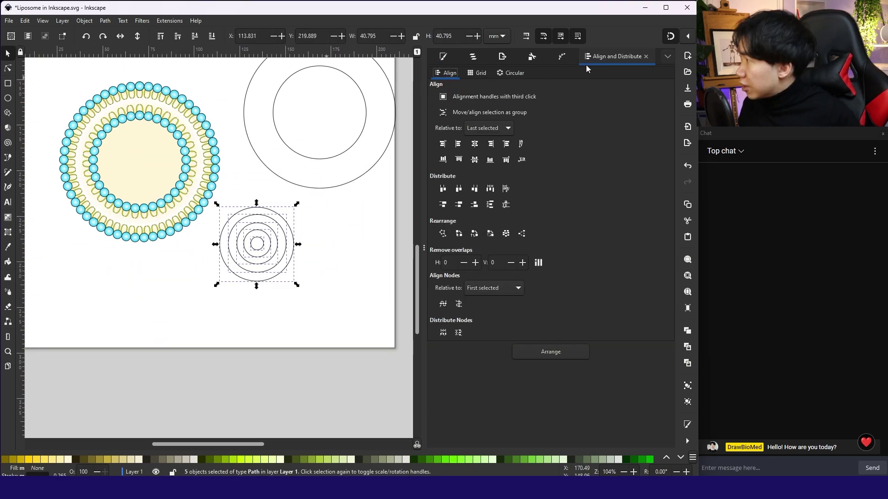
click(475, 146)
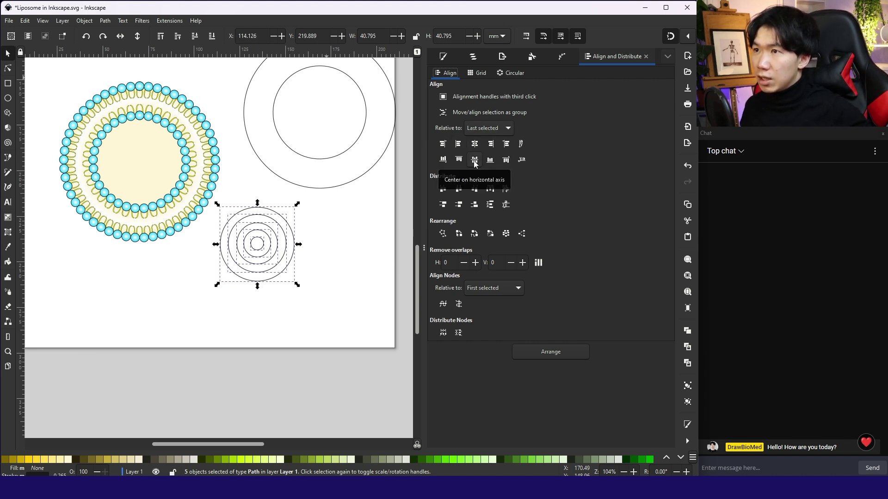
click(475, 160)
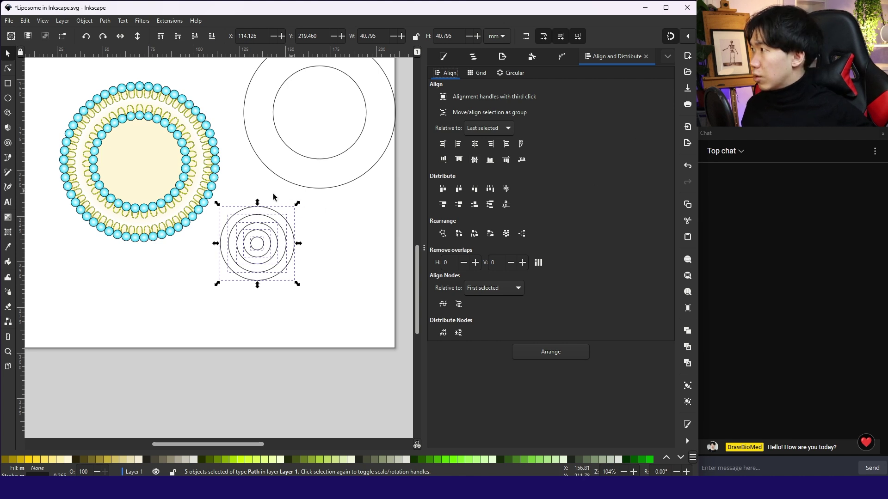
click(325, 244)
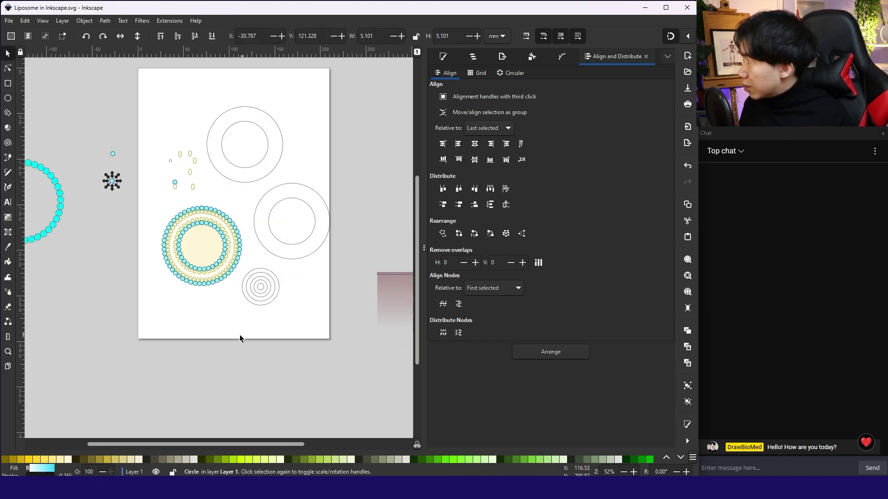
Step: Place a copy of the gradient-filled blue lipid head on the page below the nested rings
click(240, 337)
key(ctrl+v)
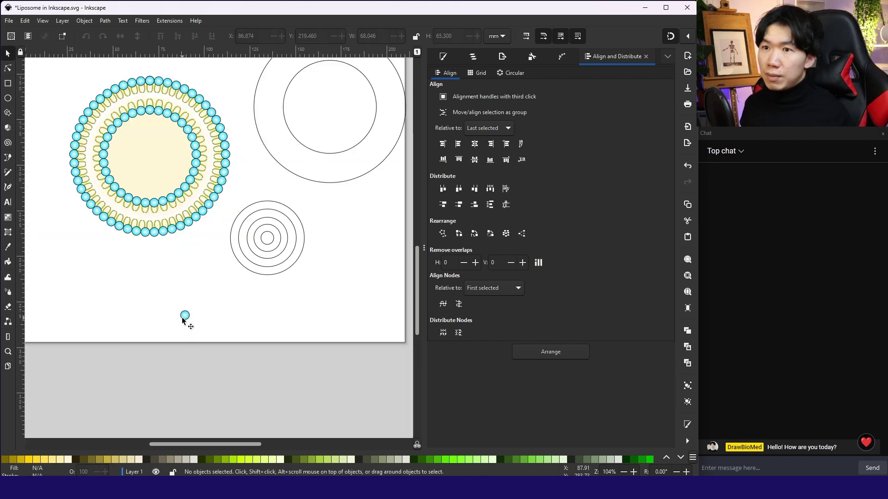
click(183, 317)
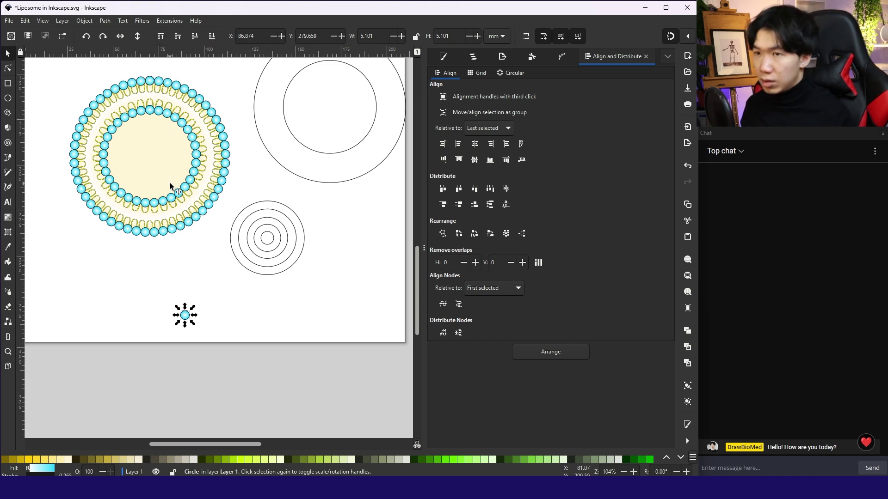
Step: Select the copied lipid head with the outermost ring and start the Scatter extension with live preview on
shift+click(230, 237)
click(169, 20)
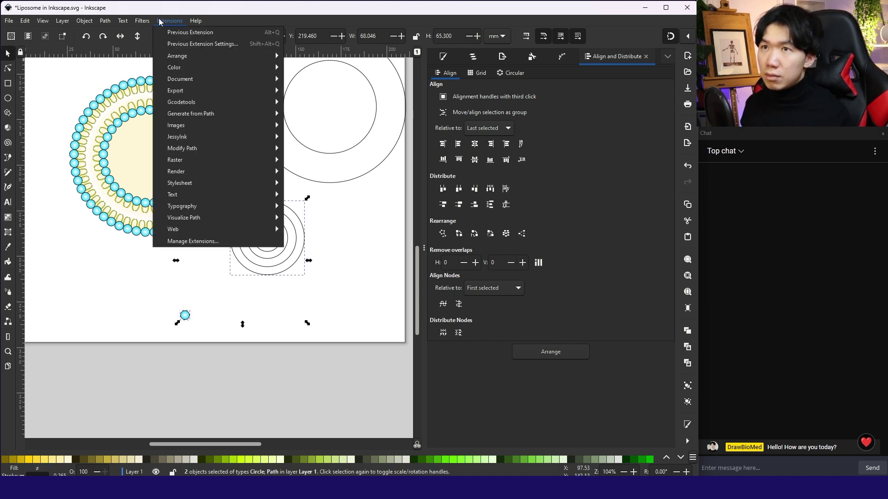
mouse_move(258, 114)
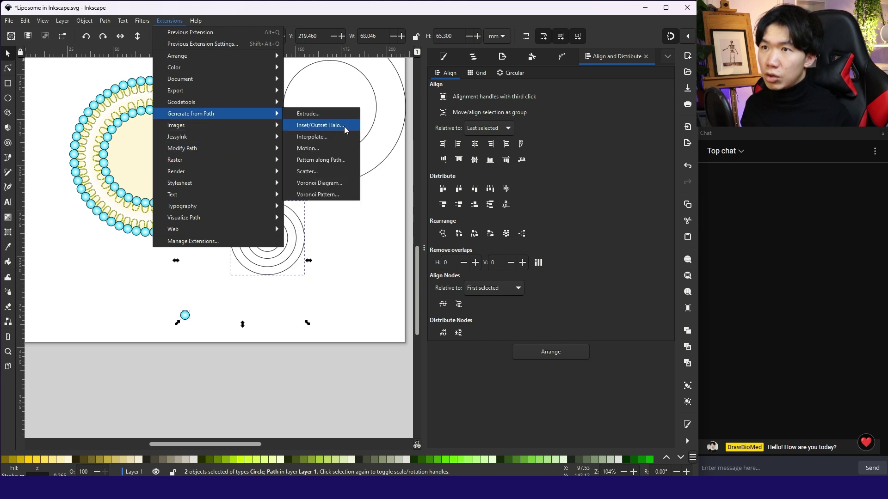
click(333, 171)
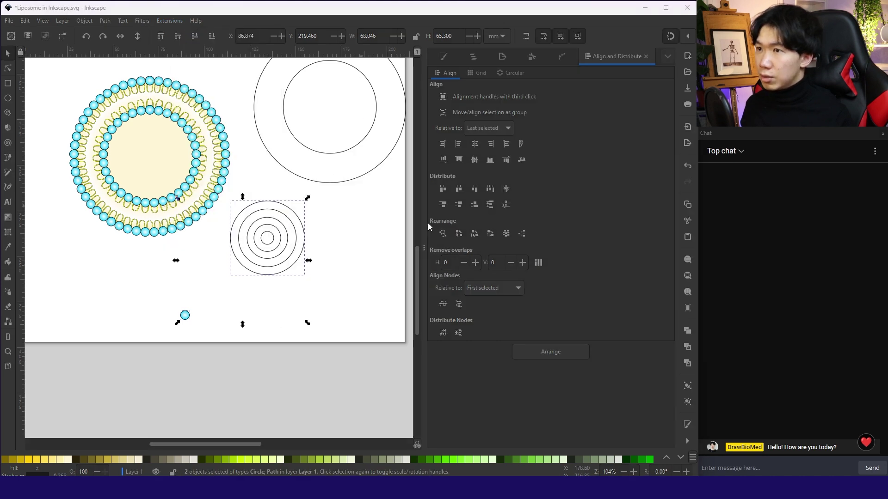
click(458, 338)
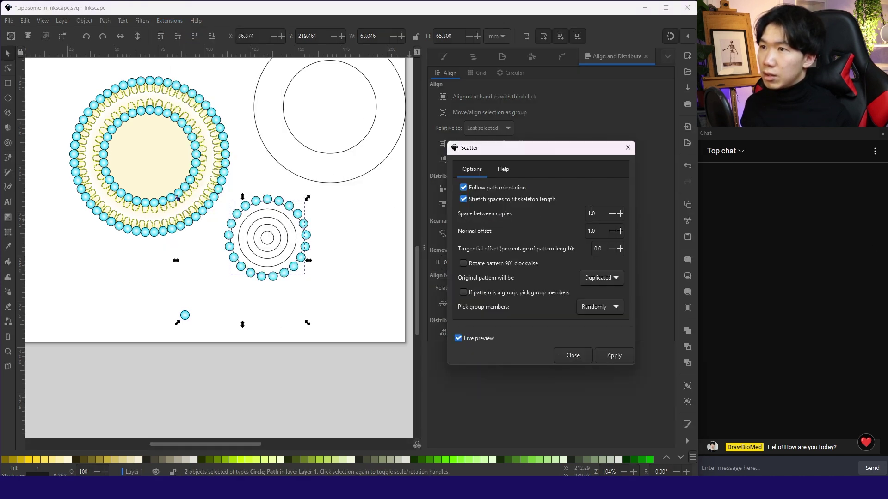
Step: Set the space between copies and the normal offset to 0, and apply the scatter along the outermost ring
key(BackSpace)
key(BackSpace)
key(BackSpace)
text(0)
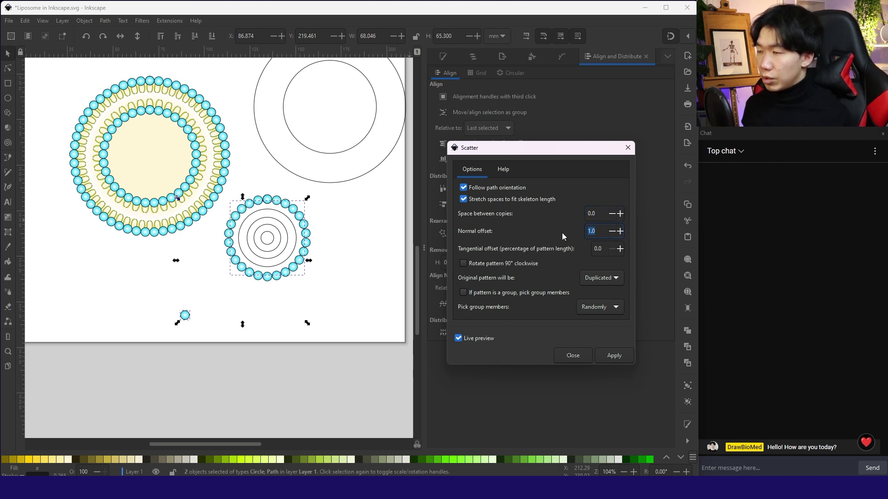
text(0)
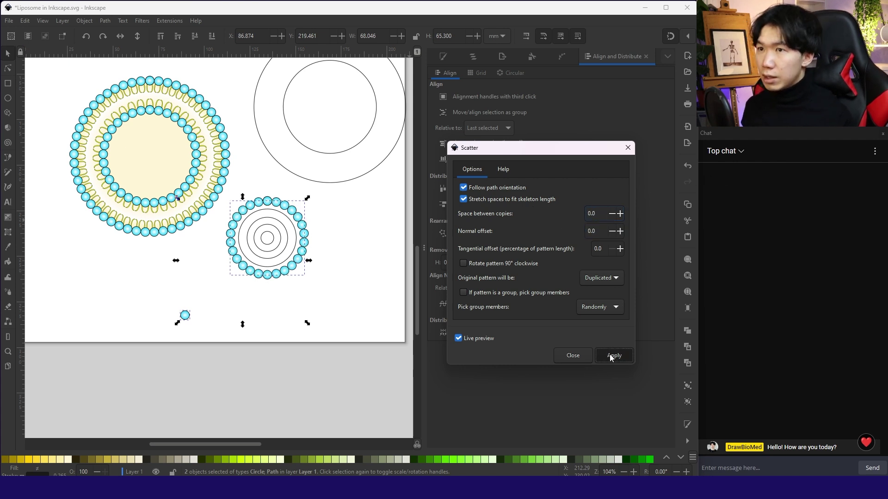
click(614, 355)
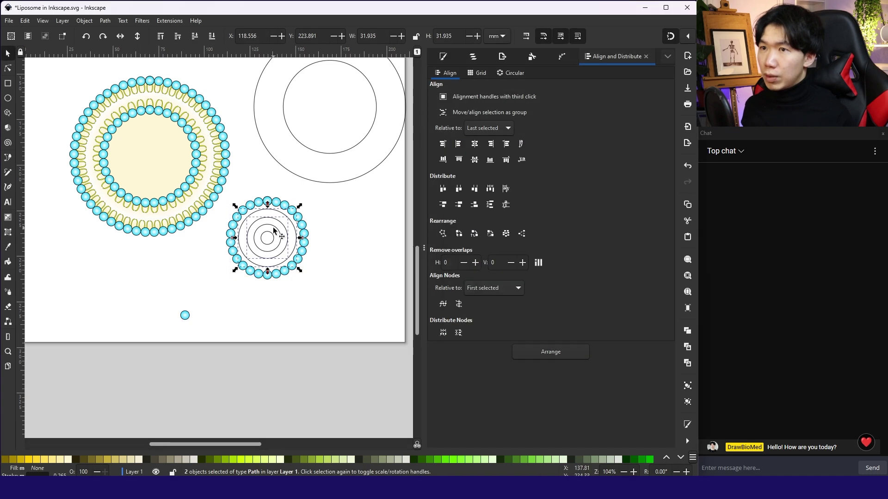
Step: Scatter the lipid head along the four inner rings too, and move the resulting cluster into the liposome's core
shift+click(184, 322)
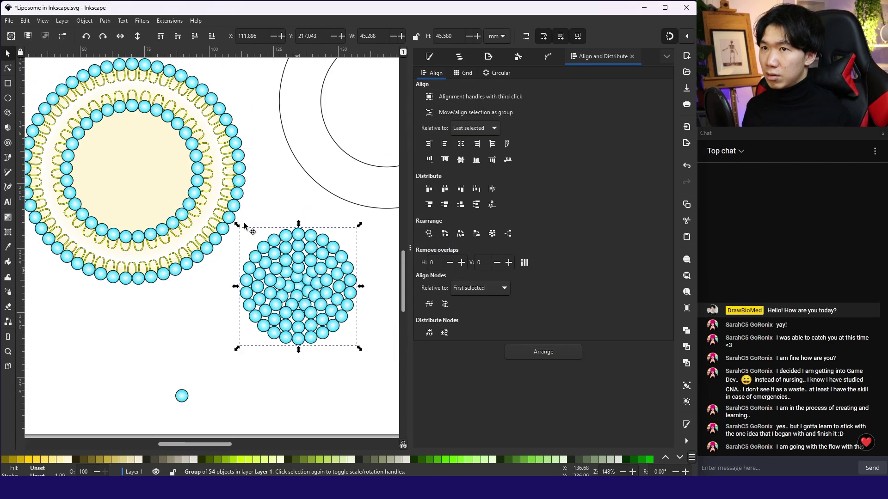
drag(248, 234, 132, 158)
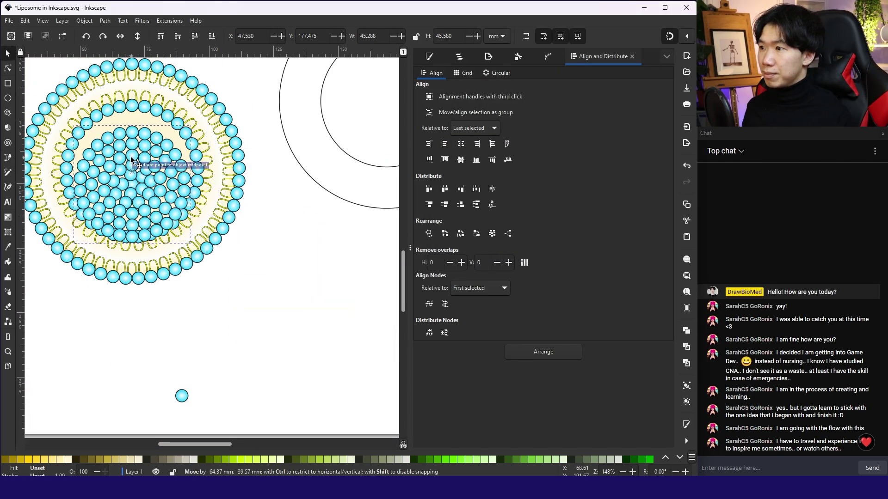
drag(131, 158, 131, 159)
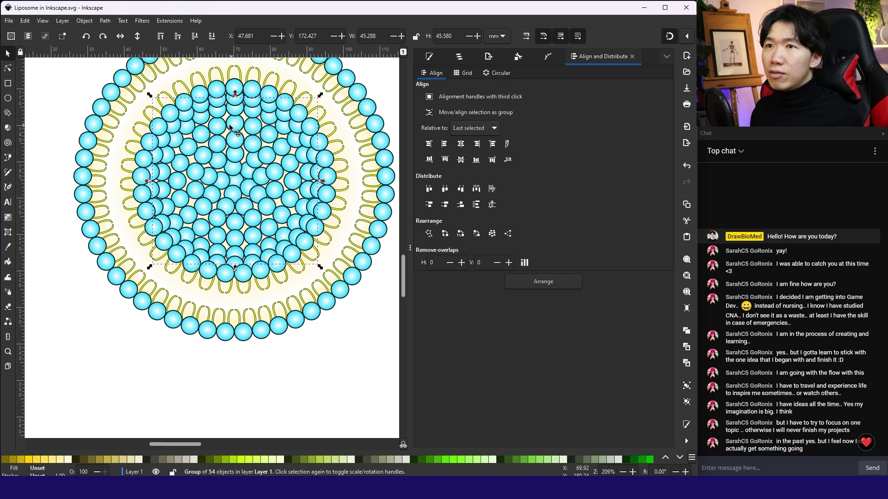
drag(229, 128, 232, 131)
key(ctrl+z)
Step: Ungroup the 54-object group of lipid heads in the liposome's core and clear the selection
click(232, 131)
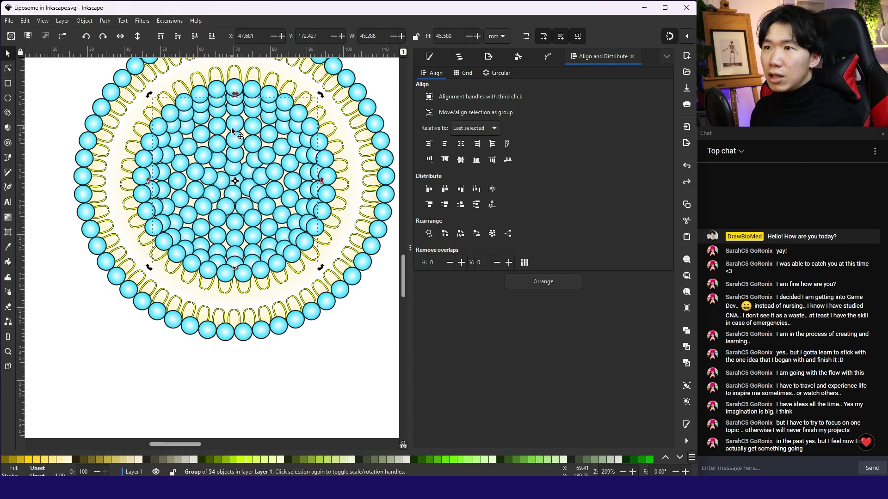
right_click(233, 132)
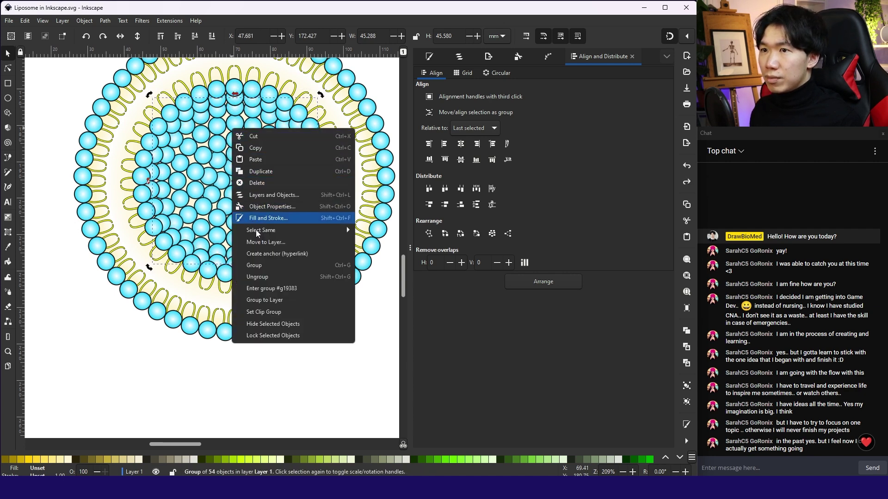
click(259, 277)
click(333, 320)
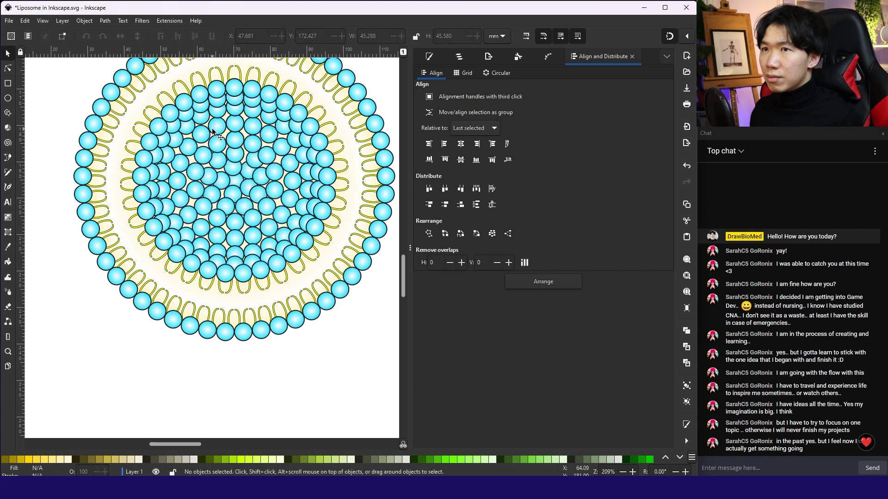
click(242, 132)
scroll(243, 139, up, 1)
scroll(190, 251, down, 1)
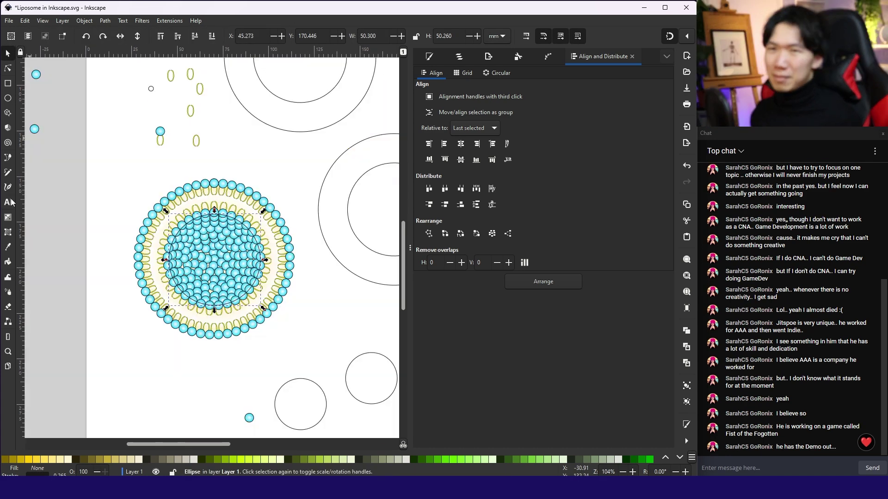
Step: Draw a circle about 50 mm wide over the lipid core and fill it with a radial gradient from its centre to its edge
key(g)
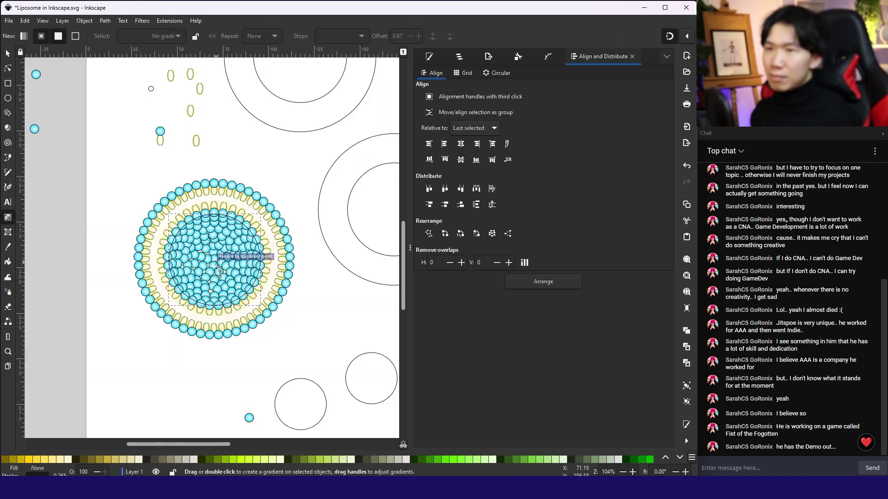
drag(217, 262, 216, 304)
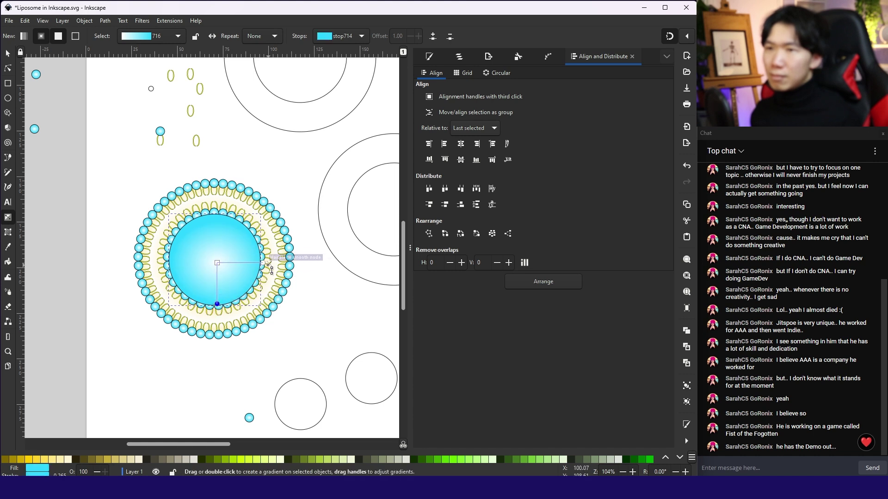
drag(264, 262, 259, 262)
scroll(37, 459, up, 1)
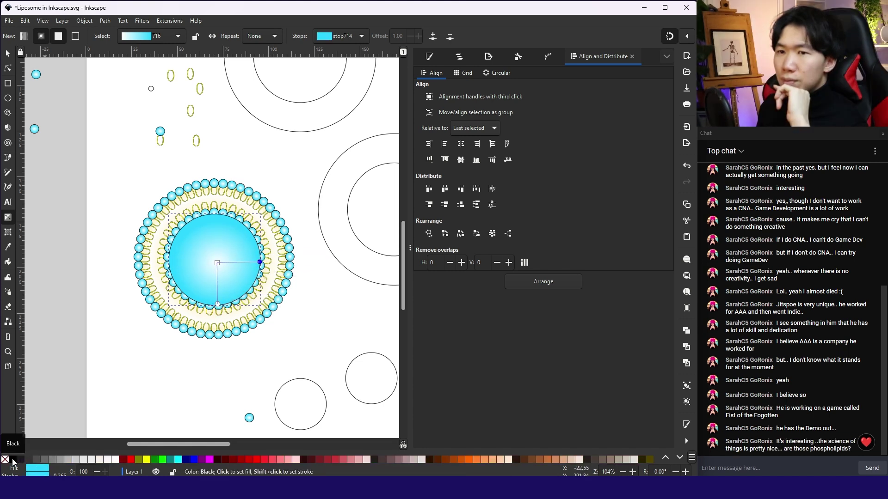
Step: Recolour the core circle's outer gradient stop black, then set the alpha to 11 for the white centre stop and 15 for the outer stop
click(13, 460)
key(s)
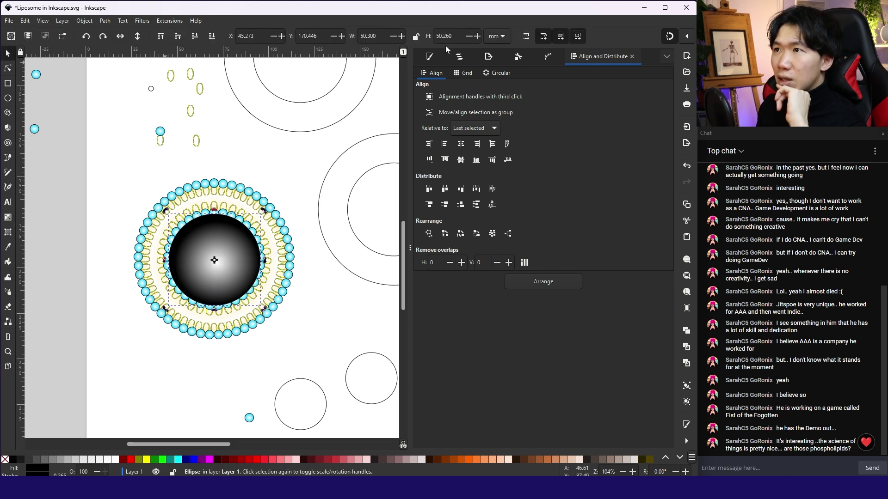
click(429, 55)
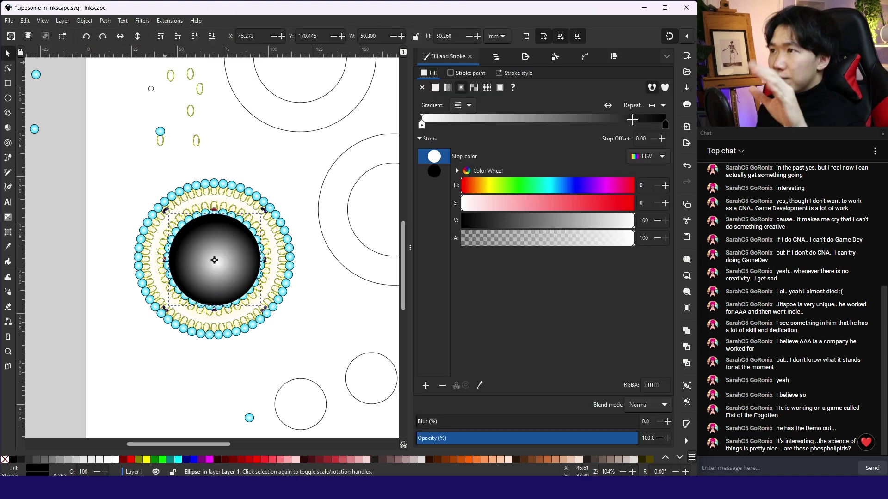
drag(630, 245, 538, 245)
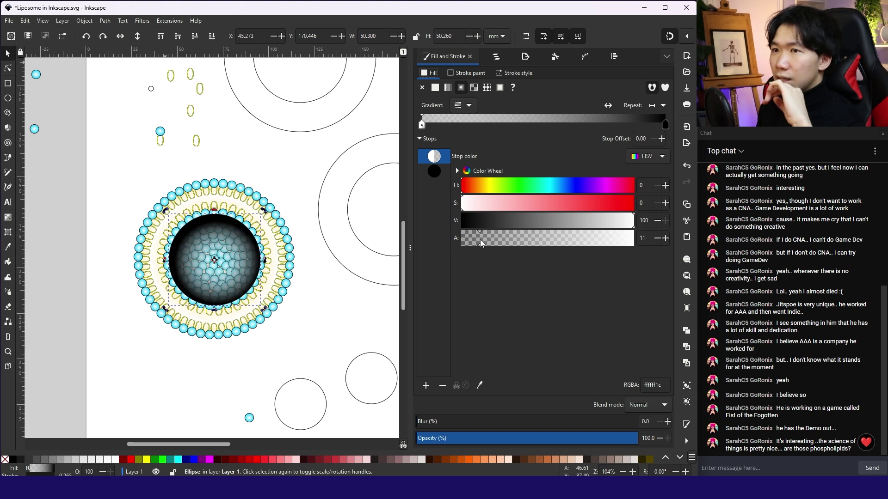
click(665, 124)
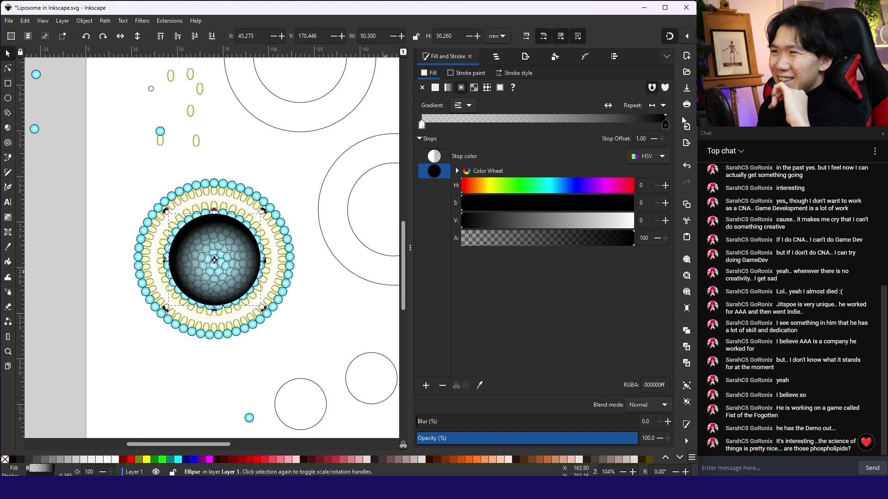
drag(631, 245, 512, 254)
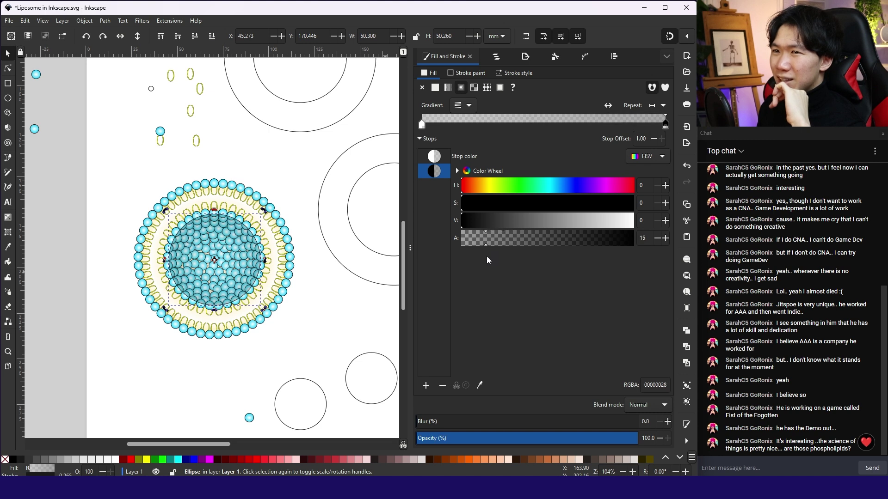
Step: Change the core gradient's centre stop from white to black and set its alpha to 0
click(421, 124)
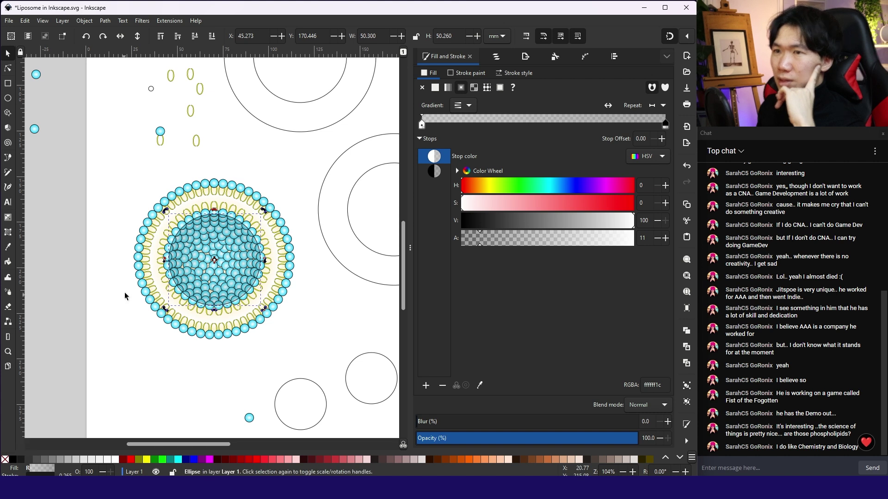
click(8, 218)
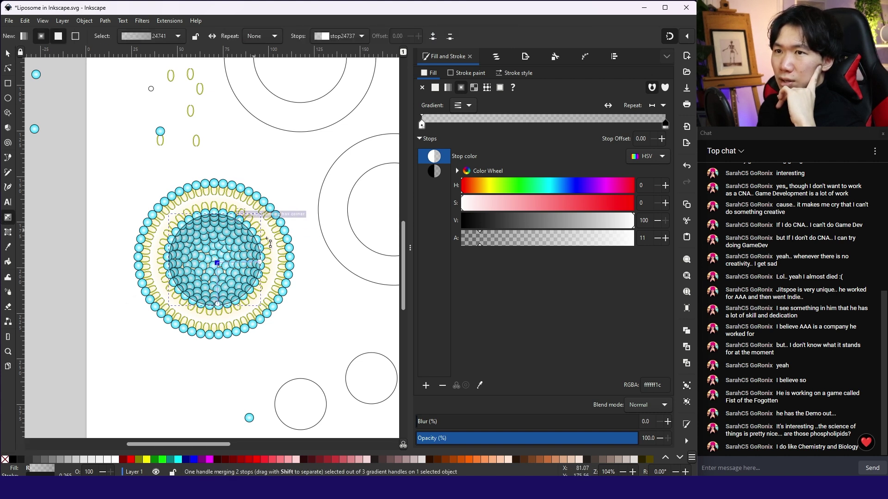
click(218, 263)
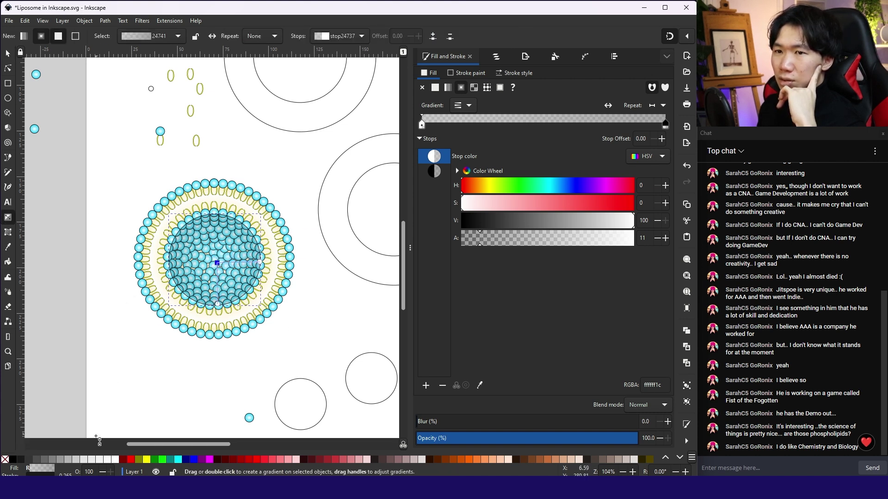
click(13, 460)
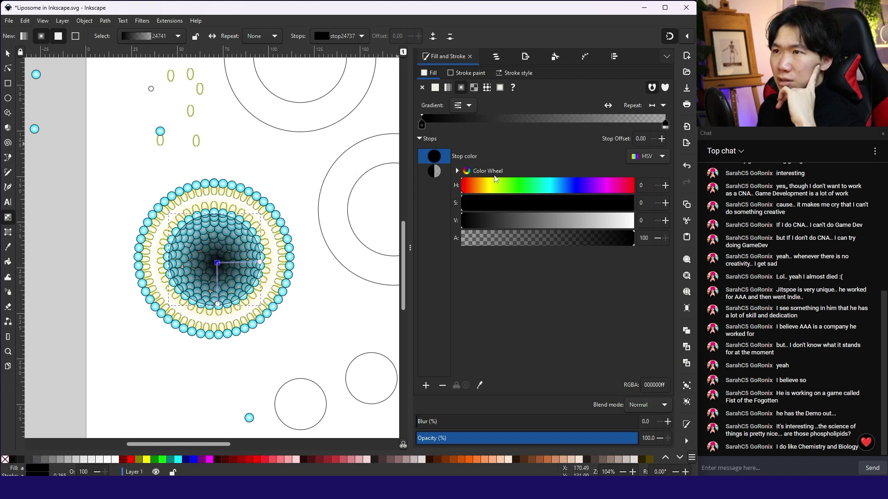
drag(633, 245, 434, 240)
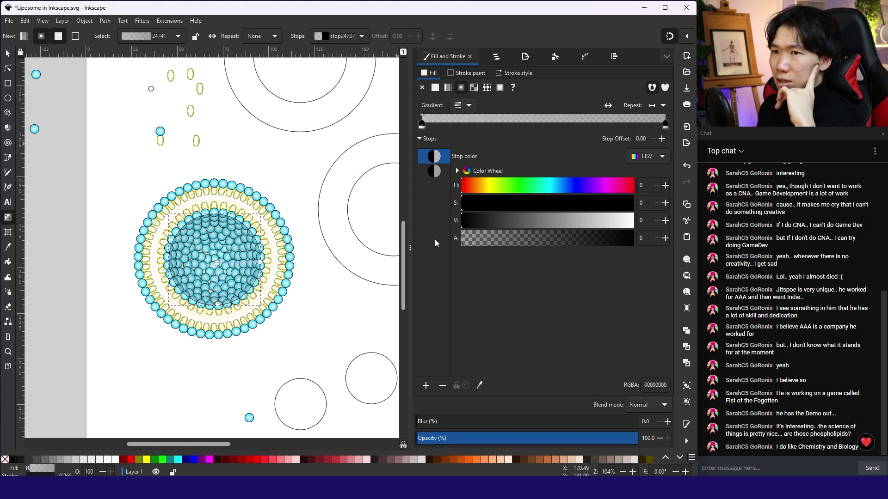
Step: Remove the stroke from the gradient-filled core circle and clear the selection
click(8, 54)
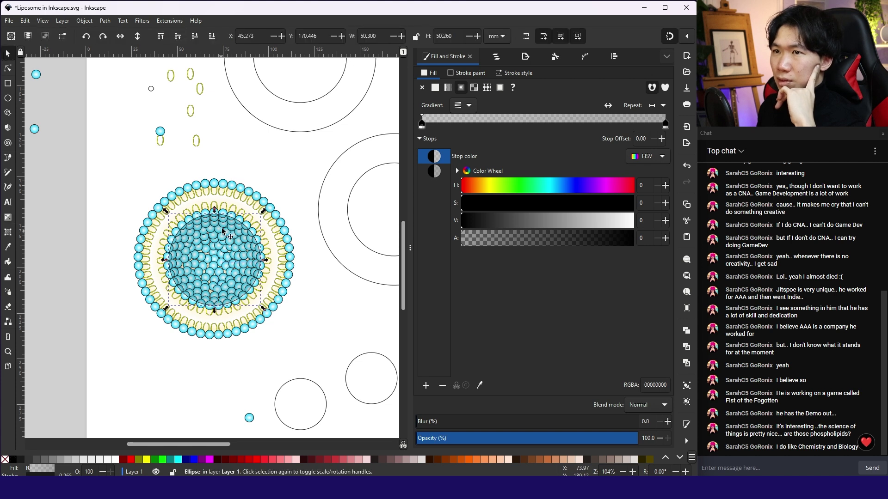
shift+click(5, 462)
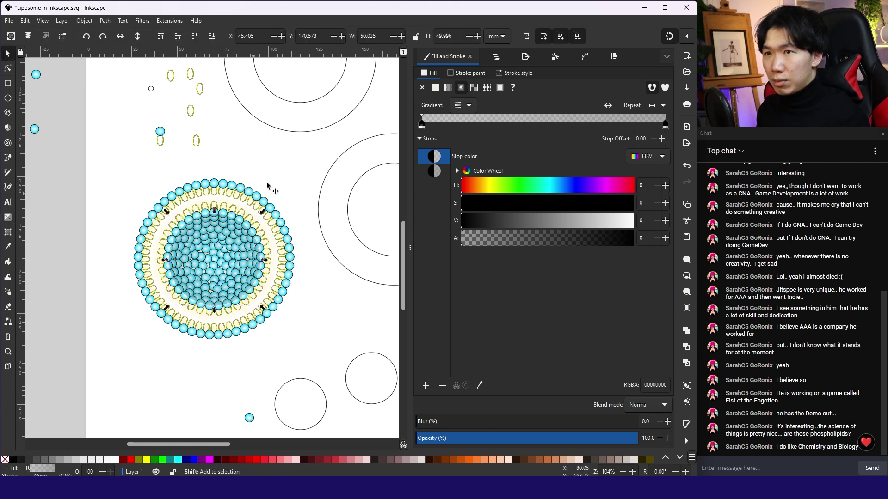
click(276, 168)
Step: Raise the group of inner-ring lipids to the top, above the core shading, and clear the selection
scroll(227, 203, up, 1)
click(221, 216)
click(162, 36)
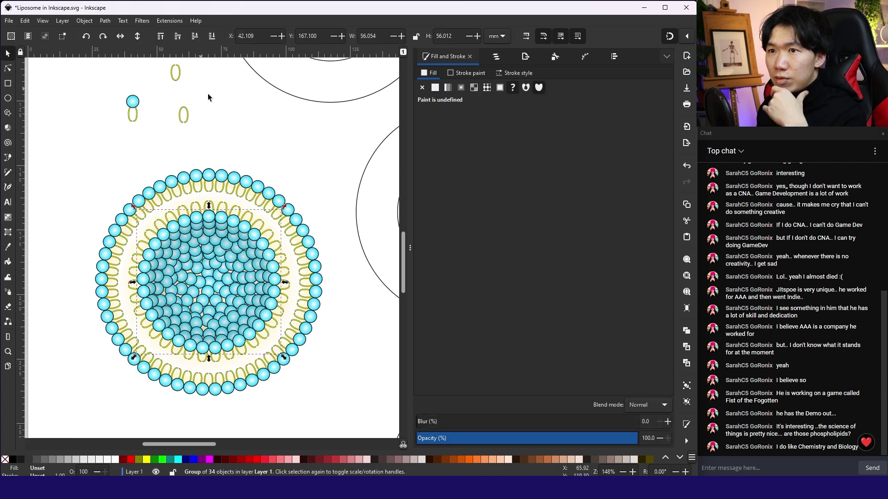
click(232, 117)
scroll(240, 120, down, 3)
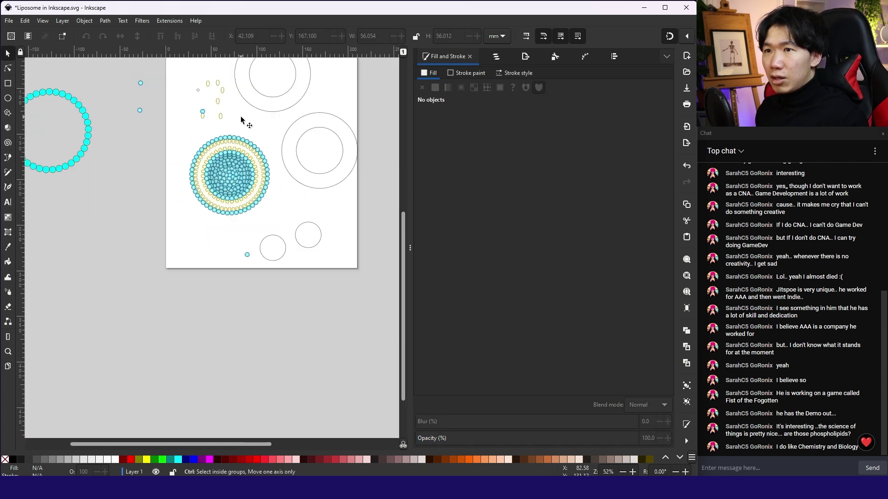
Step: Set the offset of the core circle's transparent centre gradient stop to 0.54 and deselect the circle
click(227, 159)
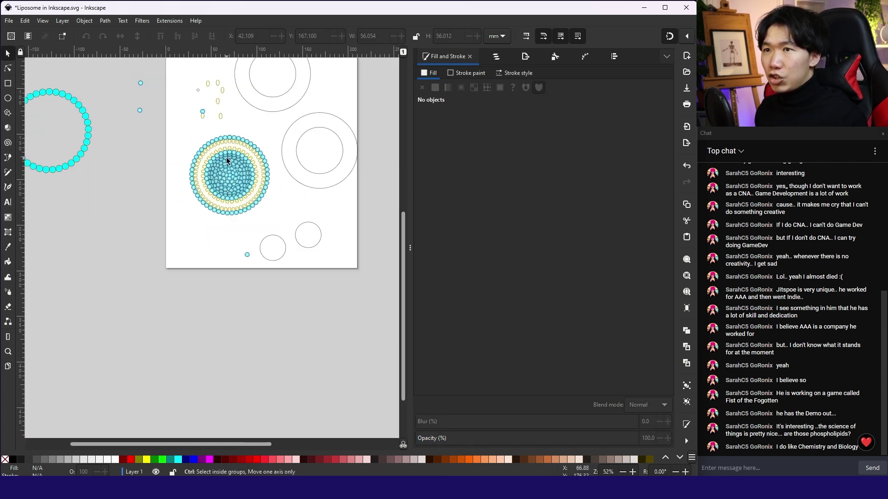
scroll(227, 159, up, 3)
drag(452, 131, 552, 125)
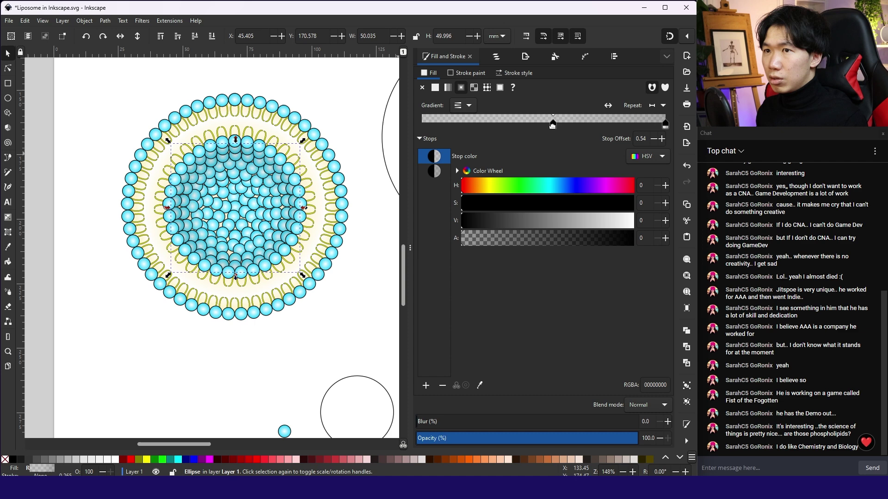
click(101, 77)
ctrl+scroll(254, 129, down, 3)
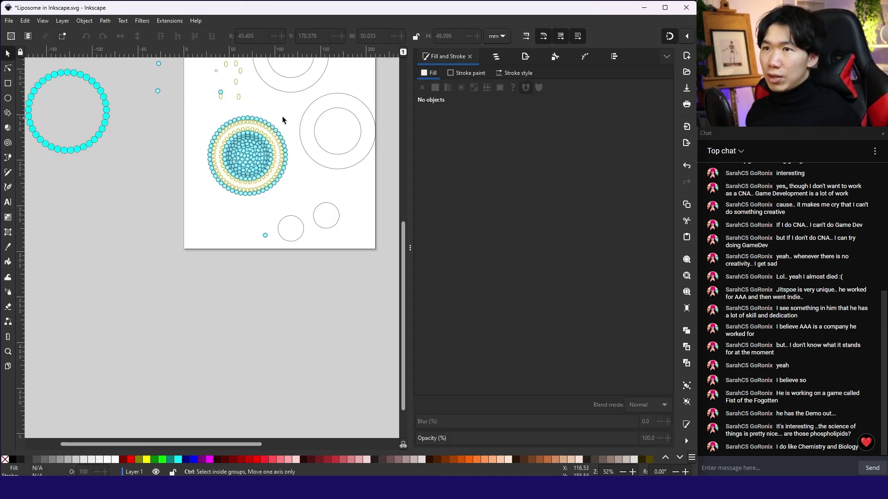